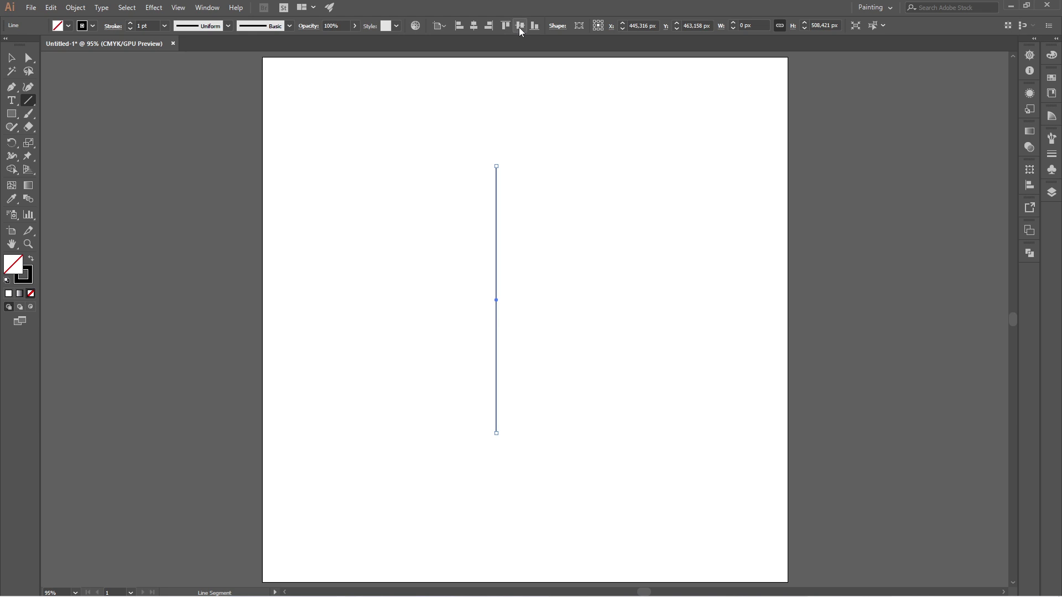
- Centre the vertical line on the artboard both vertically and horizontally, and set its stroke weight to 0,5 pt
click(520, 26)
click(473, 26)
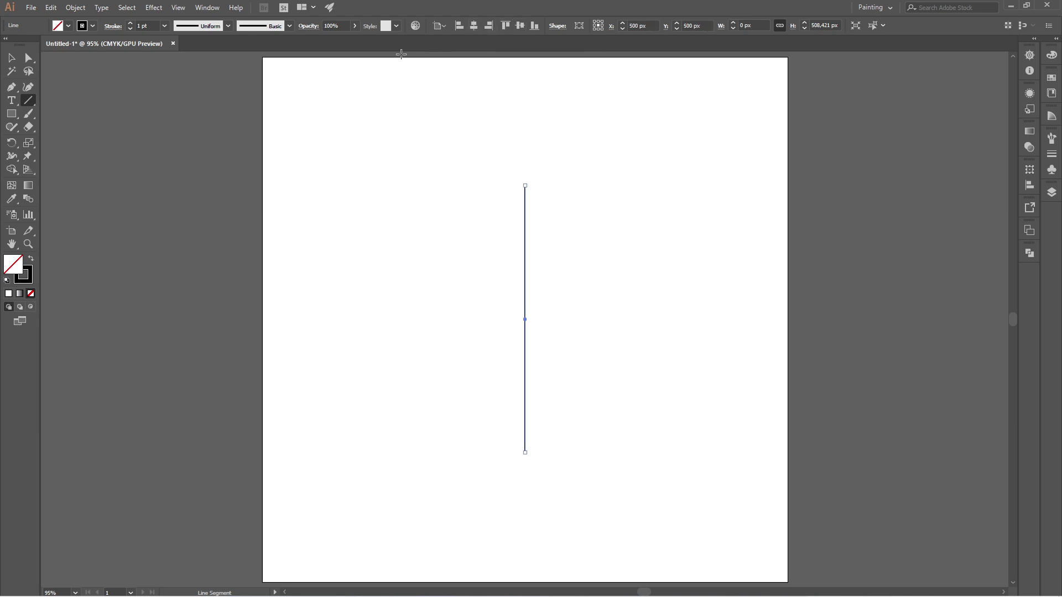
click(166, 26)
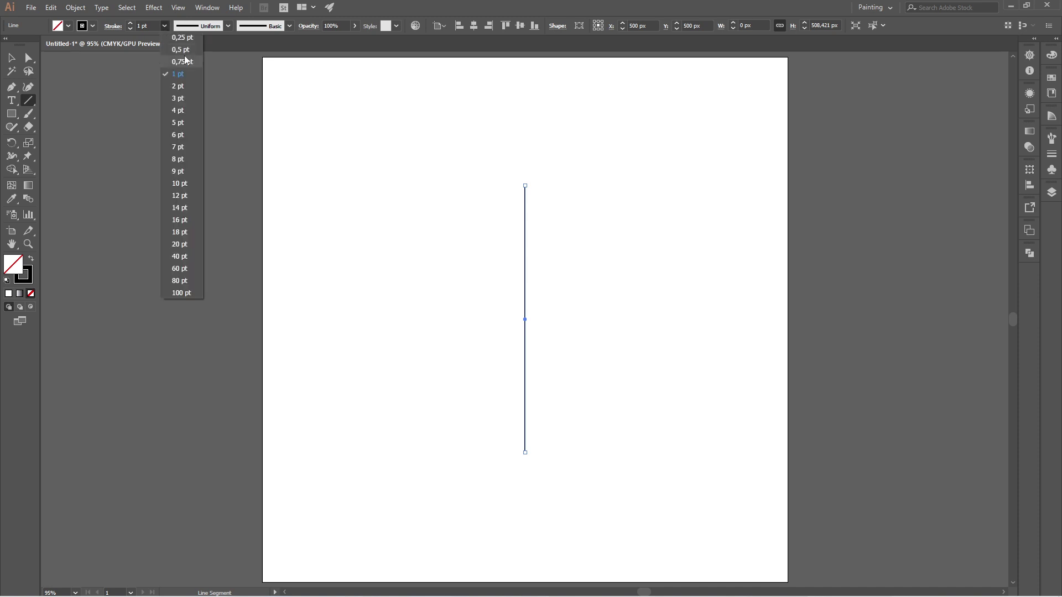
click(183, 50)
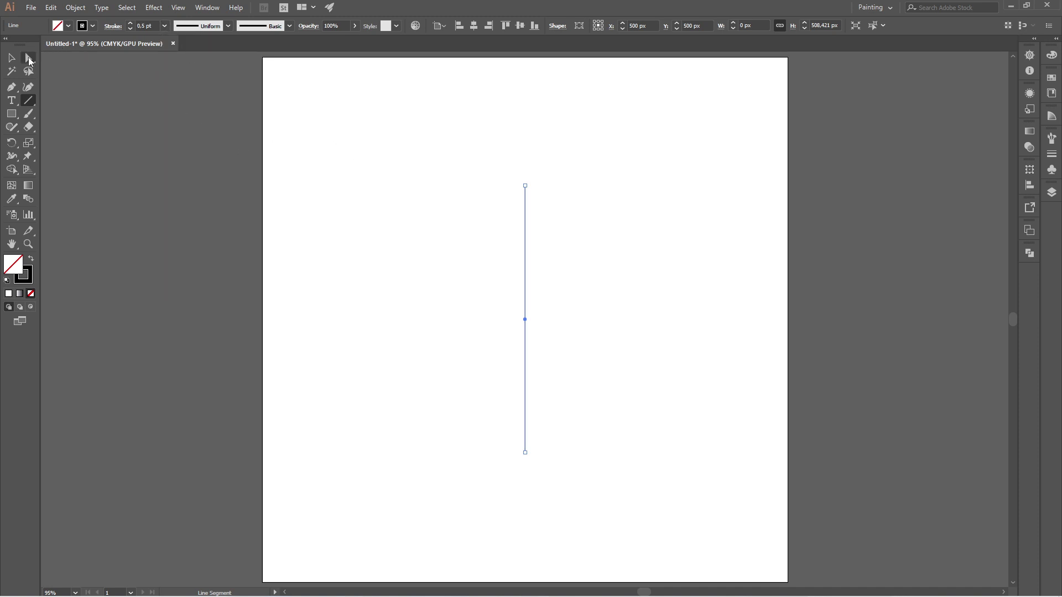
- Copy the vertical line, paste it in front, and set the copy's X position to 515 px
click(14, 59)
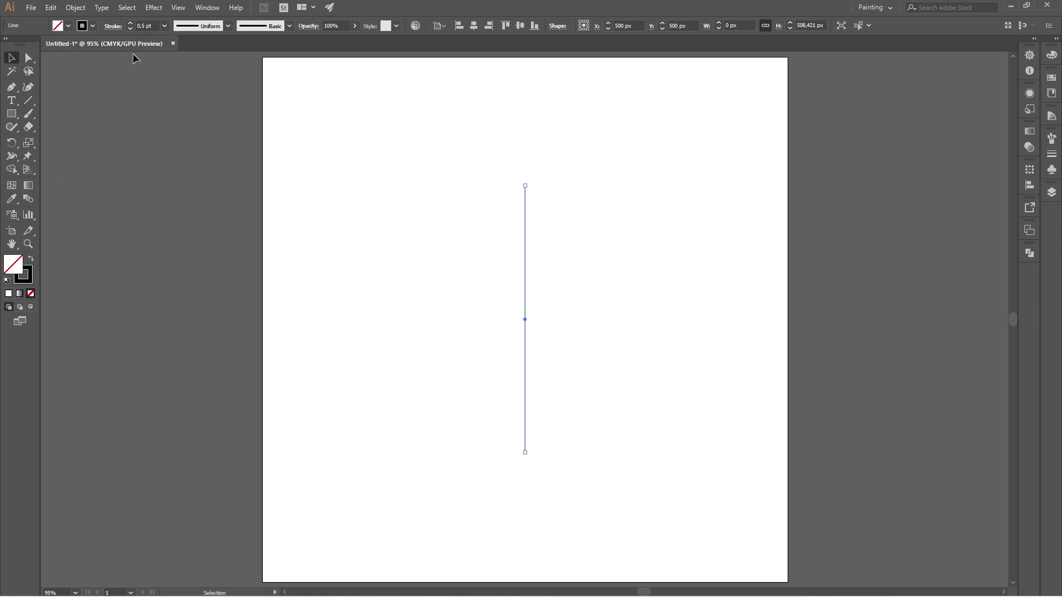
click(56, 12)
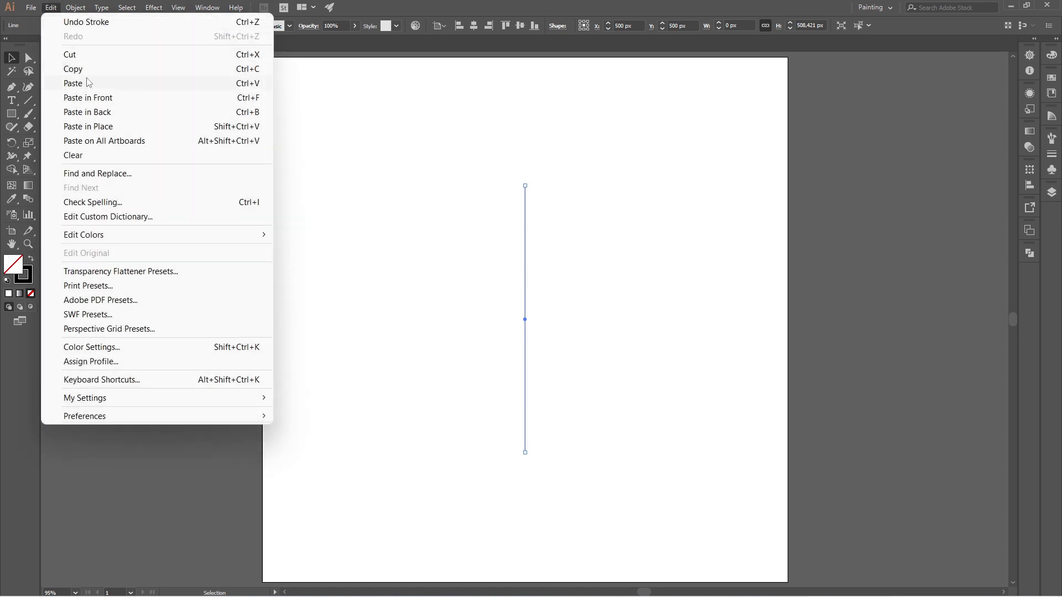
click(83, 68)
click(54, 10)
click(127, 99)
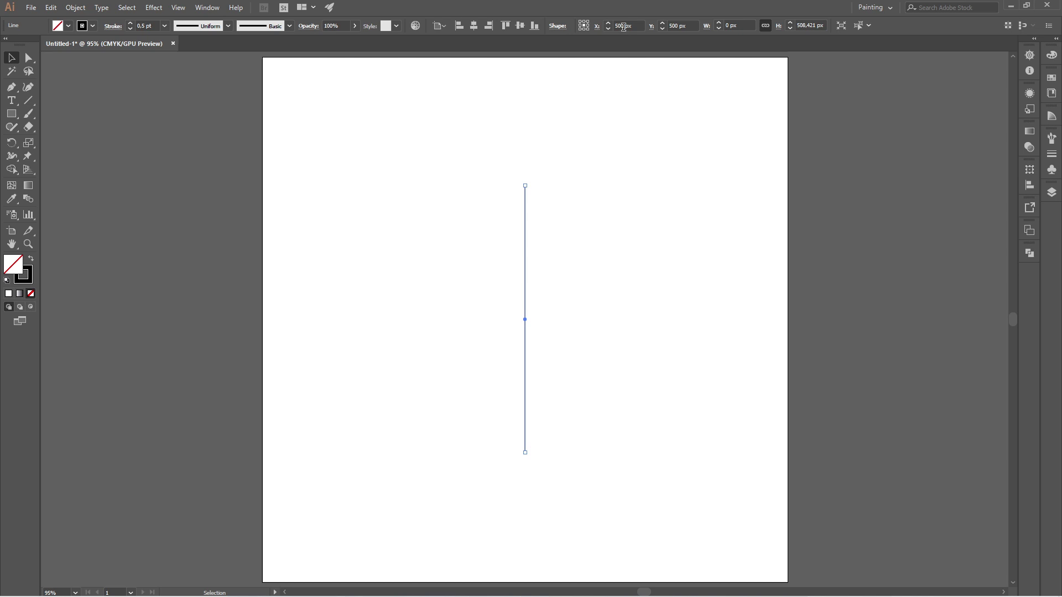
key(BackSpace)
key(BackSpace)
text(15)
key(Return)
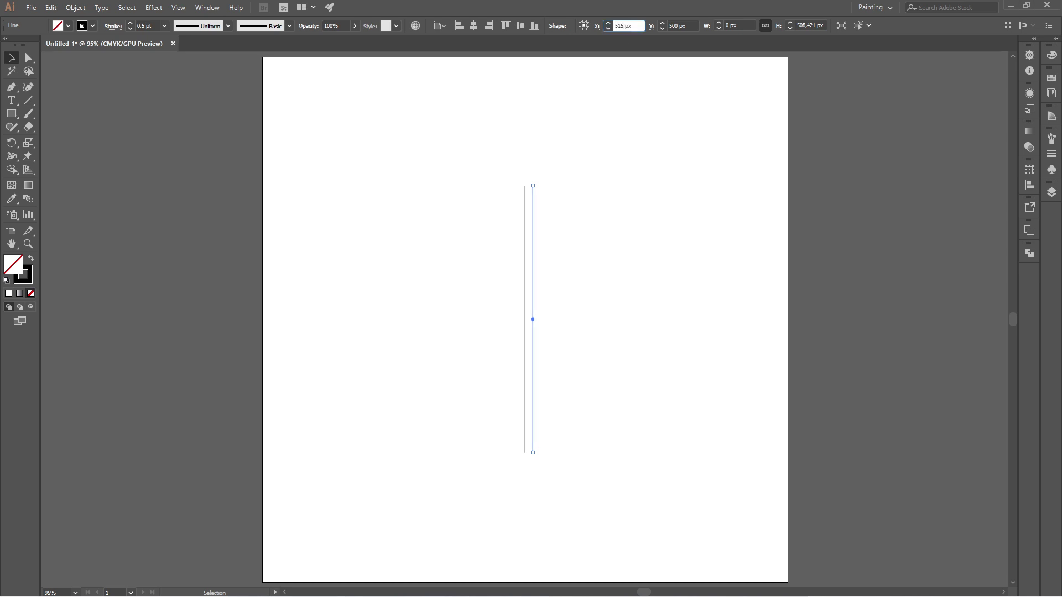
click(678, 299)
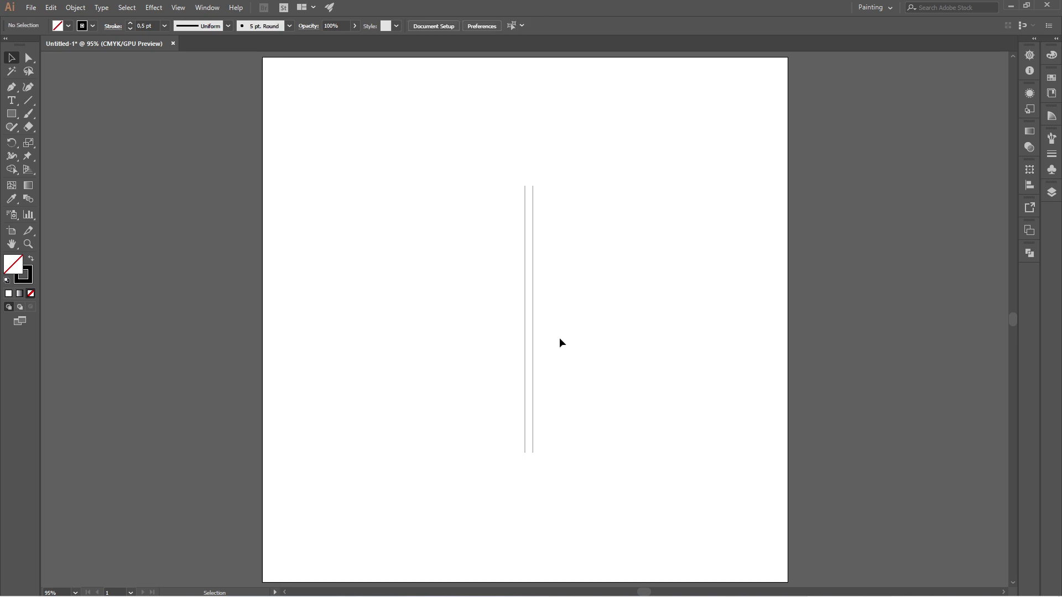
- Duplicate the centre line 15 px to the right, repeat the copy to get eight evenly spaced lines, and delete the overlapping duplicate at 515 px
click(526, 350)
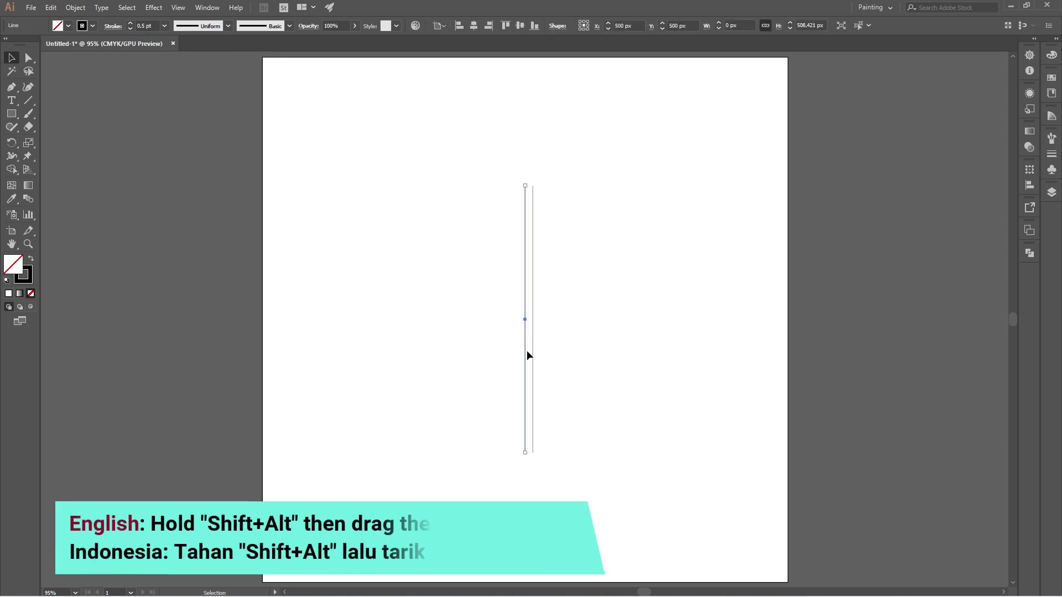
drag(525, 351, 533, 352)
key(ctrl+d)
key(ctrl+d)
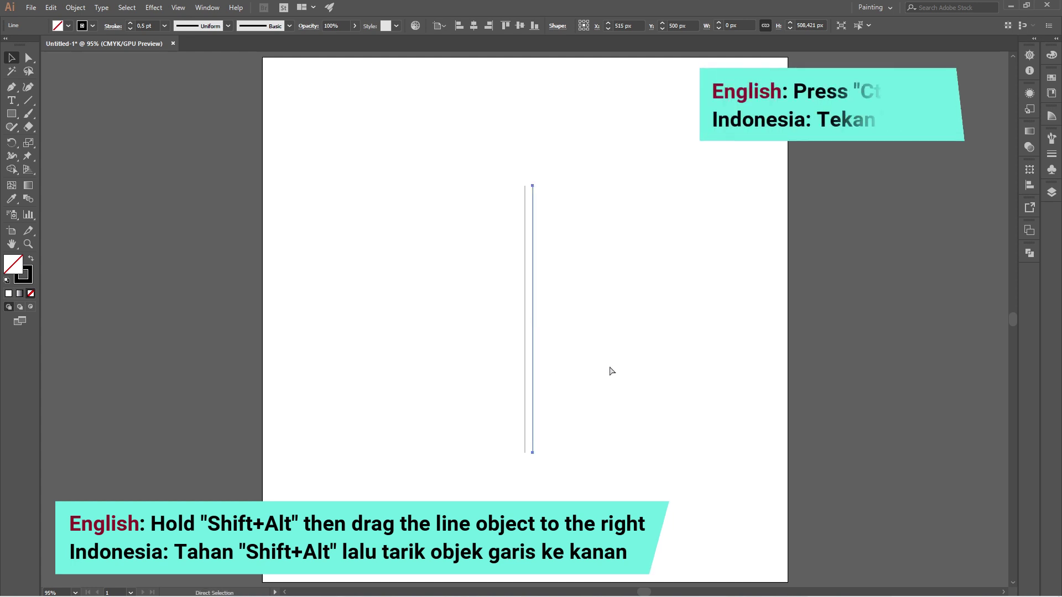
key(ctrl+d)
key(ctrl+d)
key(ctrl+d)
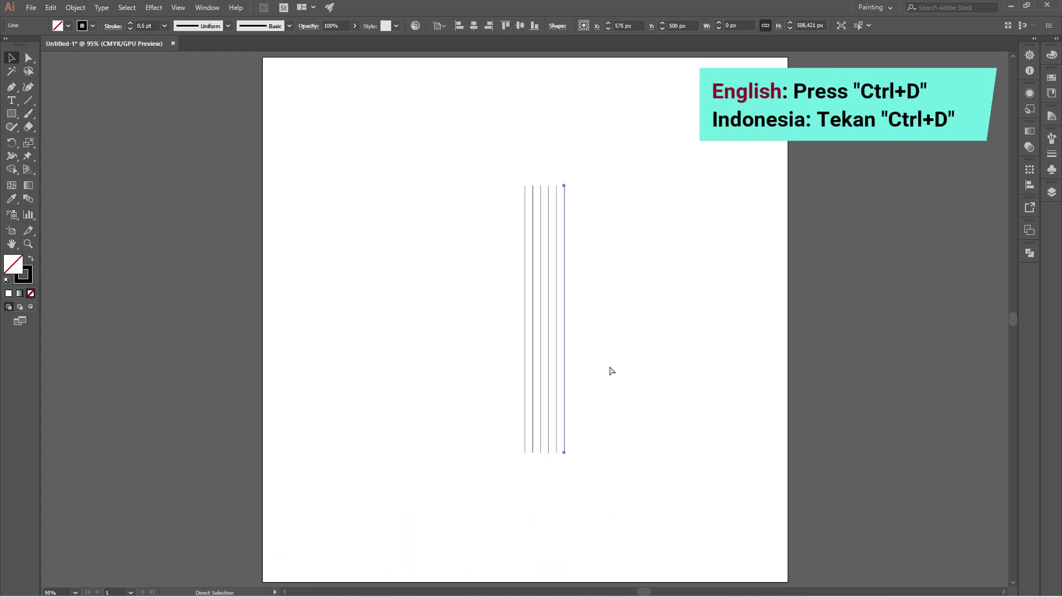
click(609, 368)
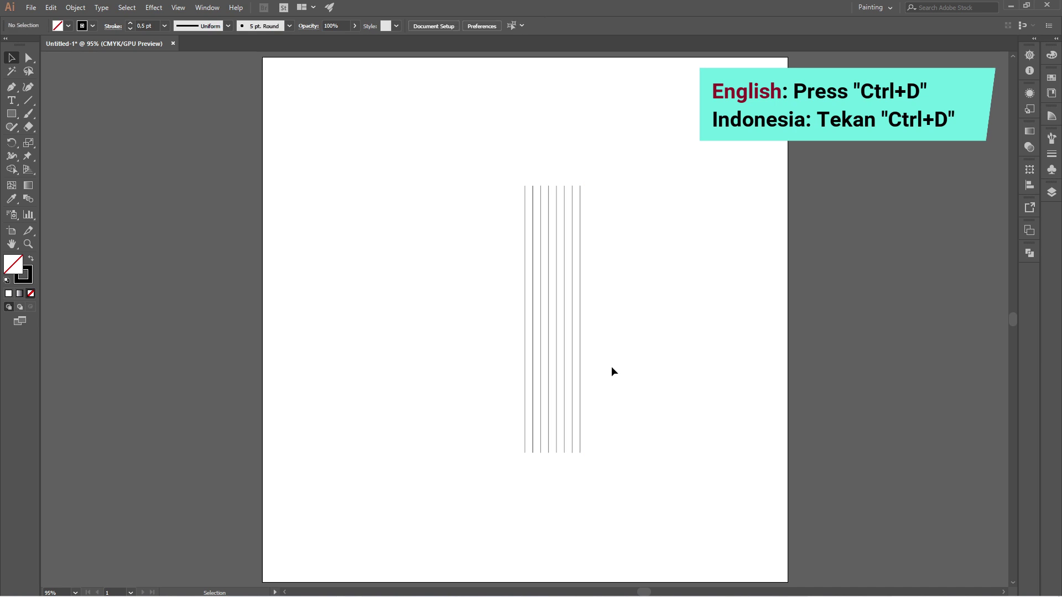
click(533, 357)
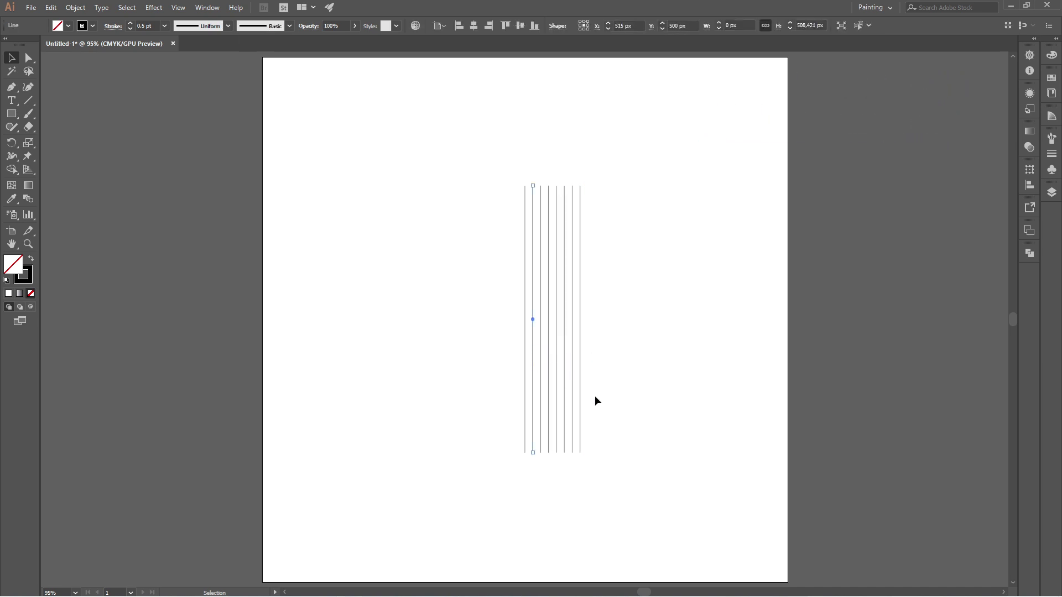
click(596, 397)
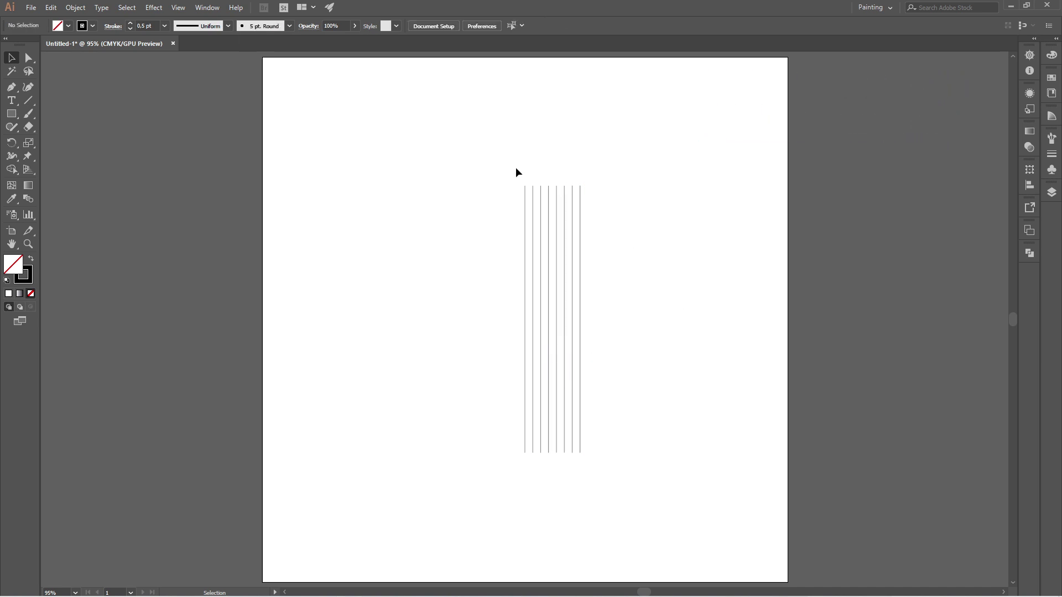
- Group all eight vertical lines and centre the group horizontally on the artboard
drag(515, 167, 607, 208)
right_click(580, 217)
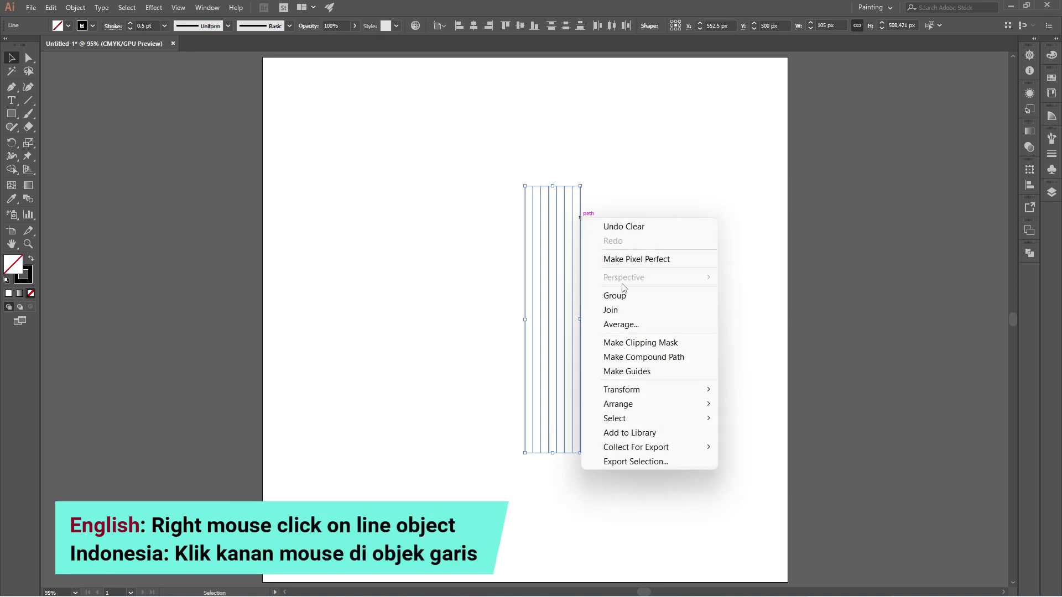
click(653, 299)
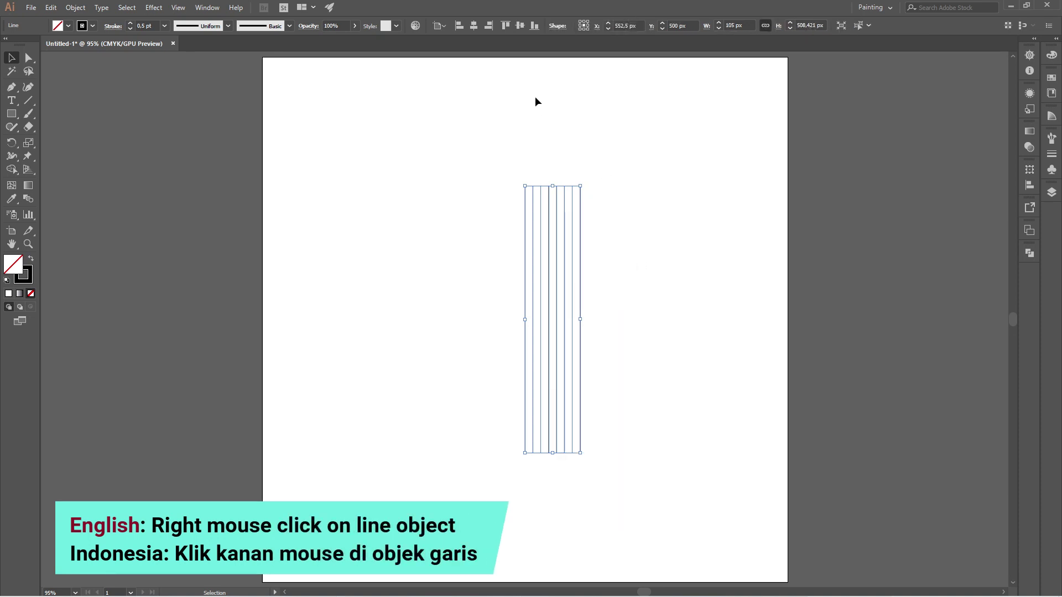
click(477, 31)
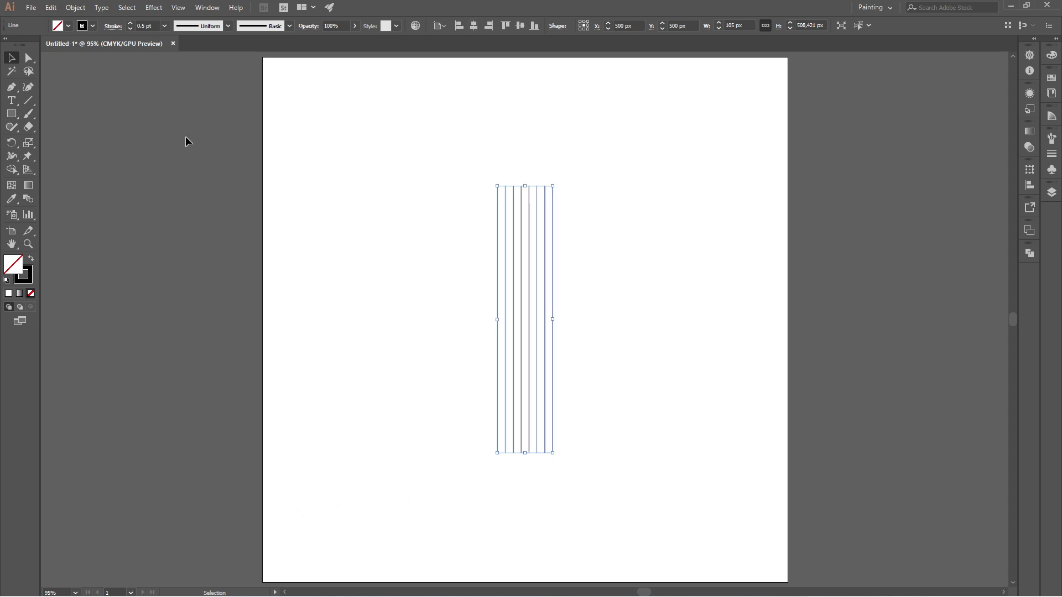
- Create a copy of the vertical line group rotated by 90° to form a cross
double_click(10, 144)
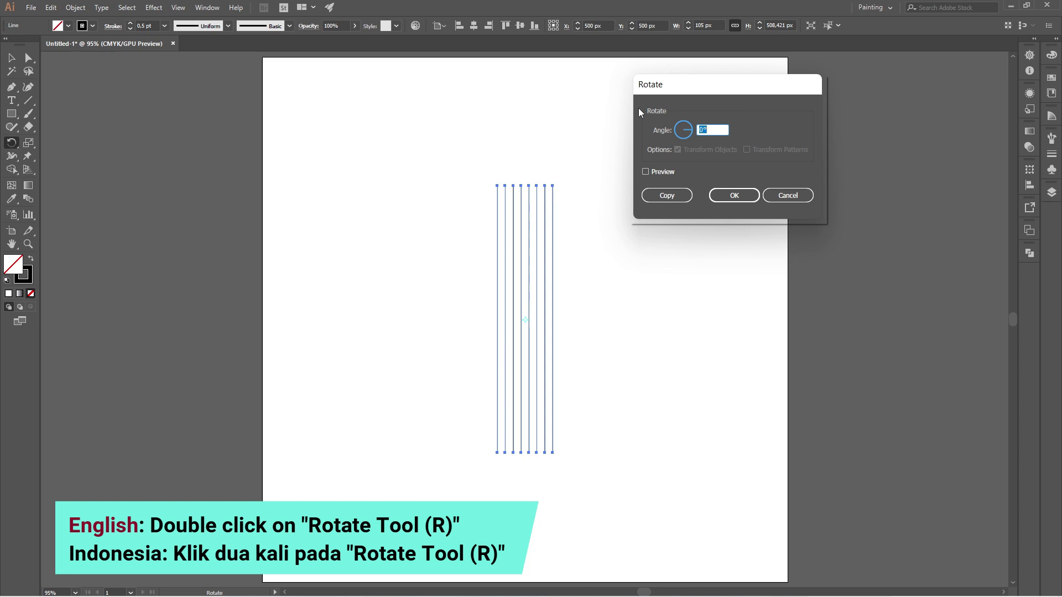
text(90)
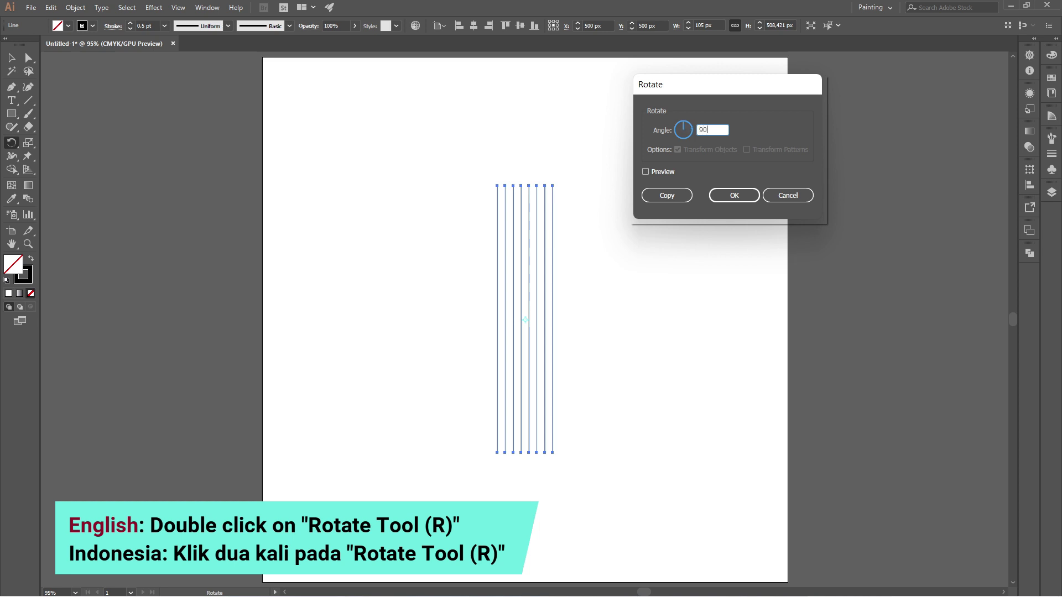
click(676, 193)
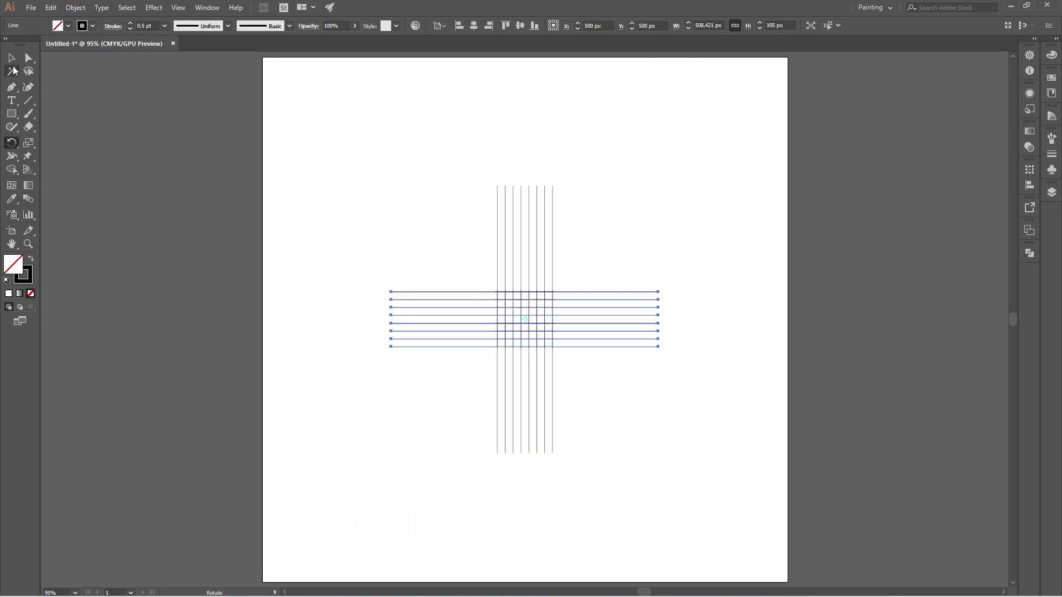
click(11, 58)
click(456, 140)
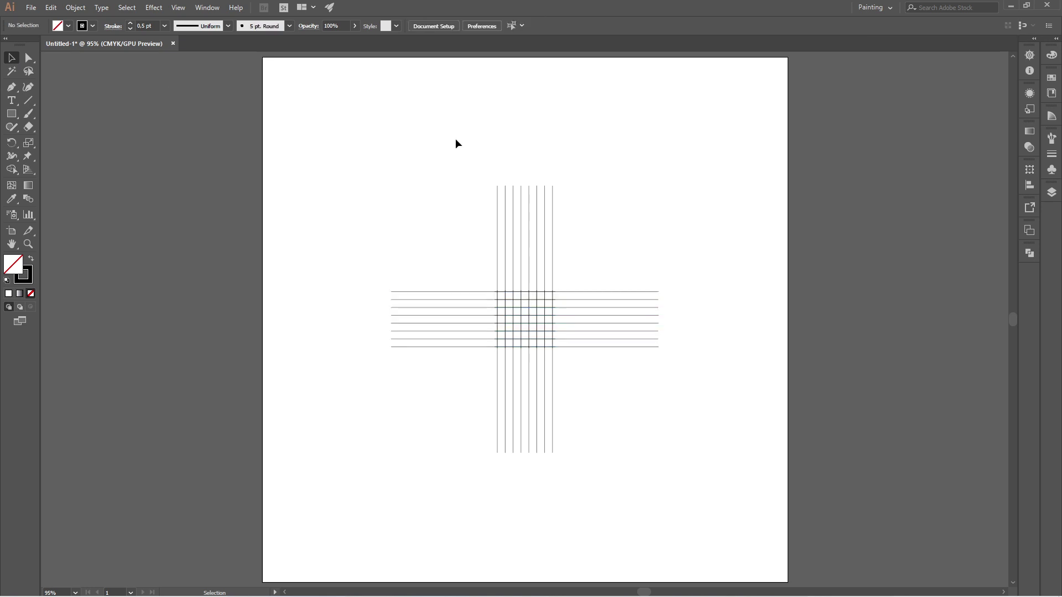
- Create a copy of the vertical line group rotated by 45°
drag(468, 148, 572, 217)
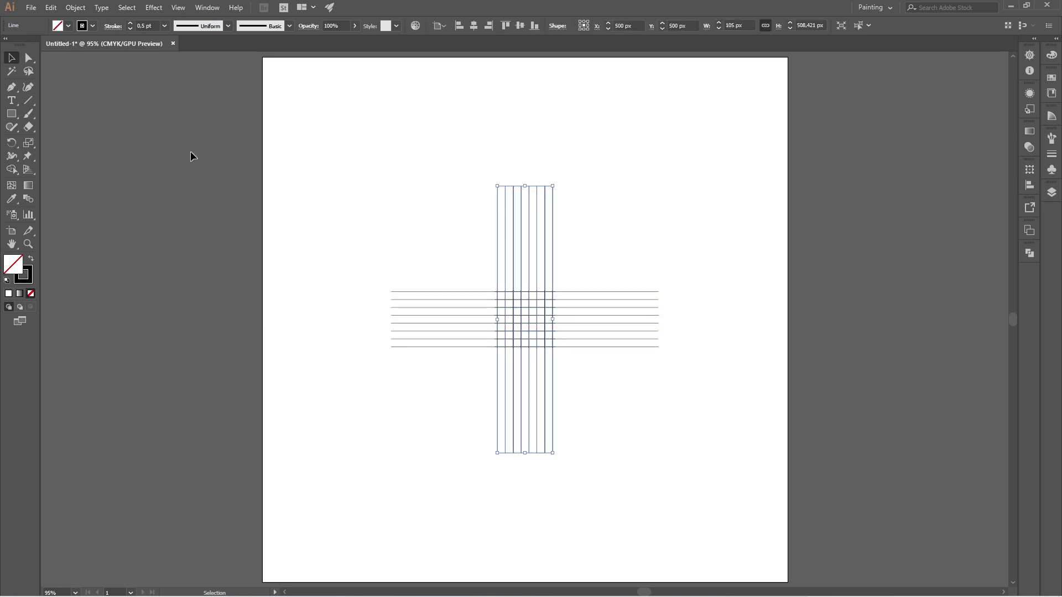
double_click(12, 143)
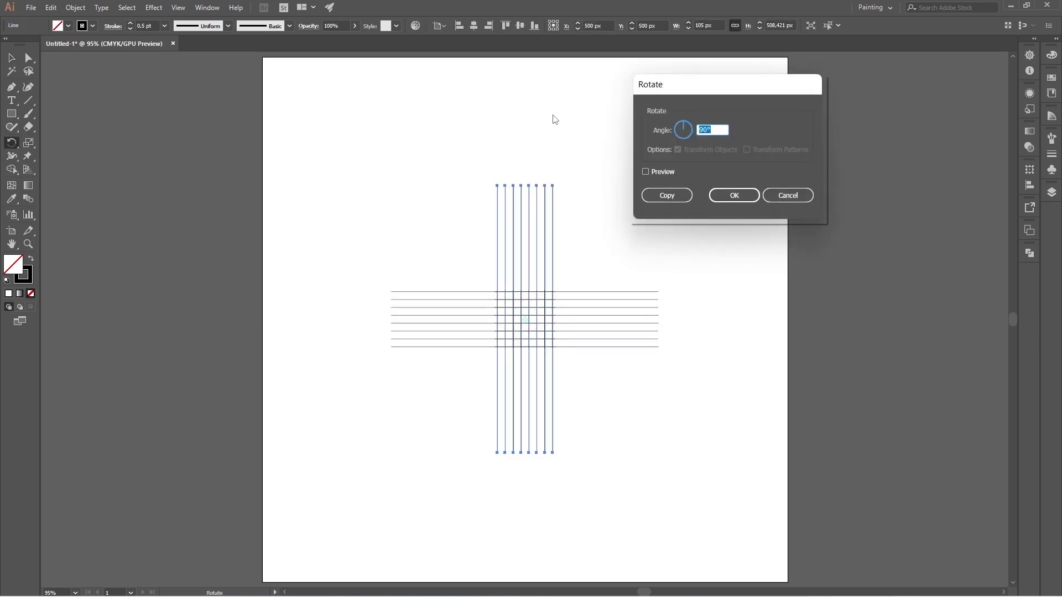
click(657, 196)
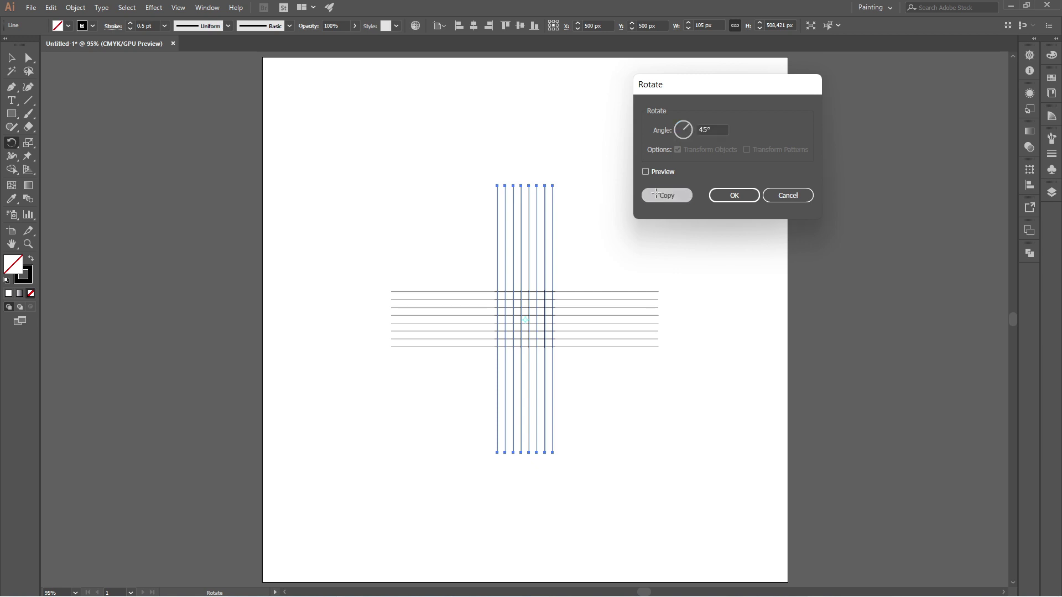
- Create a mirrored copy of the diagonal line group across the vertical axis with the Reflect tool
drag(18, 145, 59, 157)
double_click(12, 143)
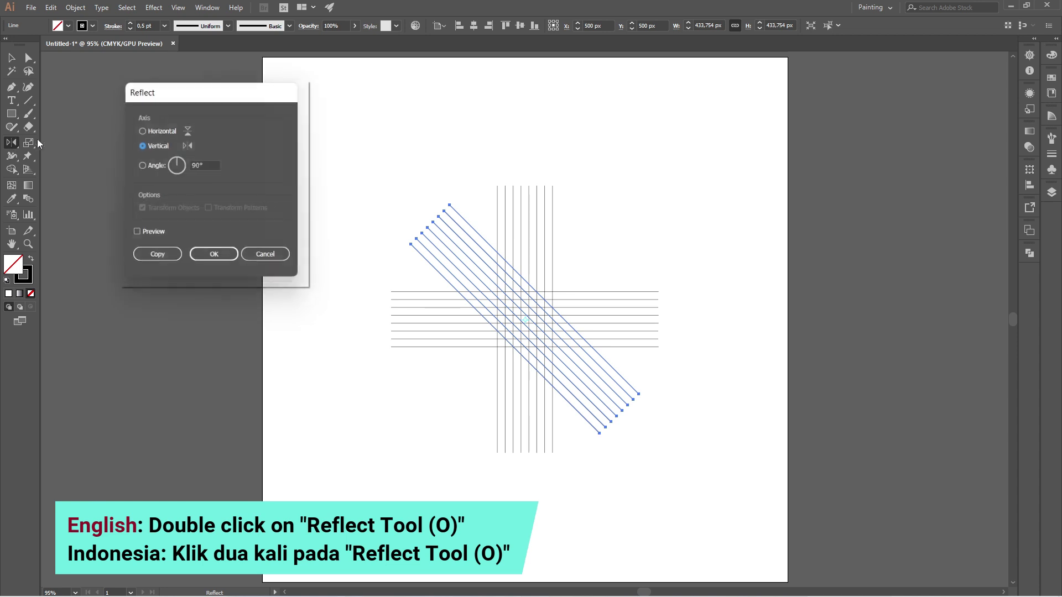
click(158, 259)
click(11, 57)
click(355, 135)
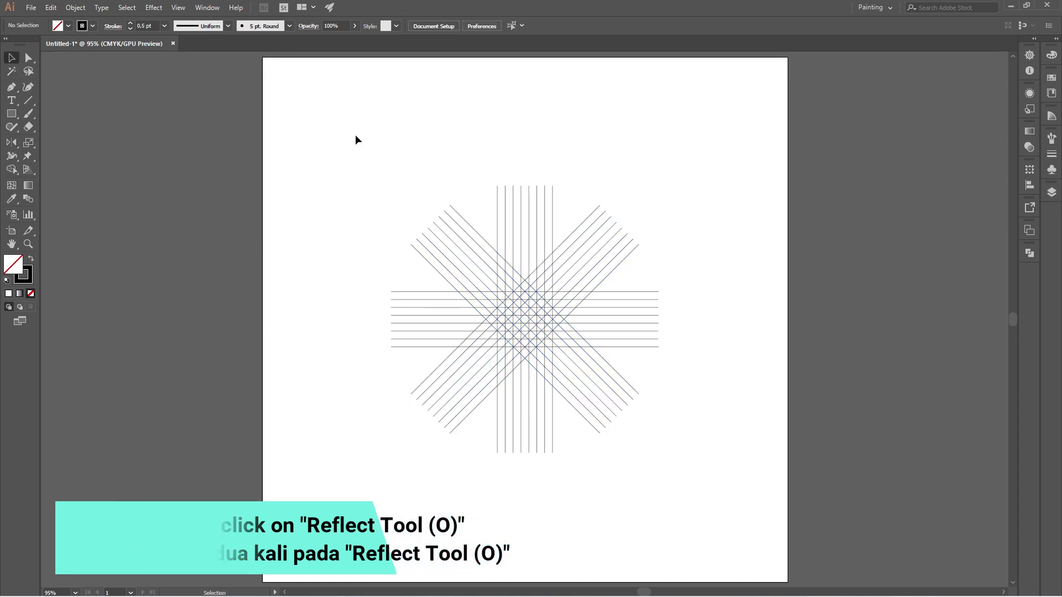
- Draw a 75 px circle with the Ellipse tool, from the crossing of the second vertical and topmost horizontal lines to the seventh vertical line
drag(379, 148, 653, 436)
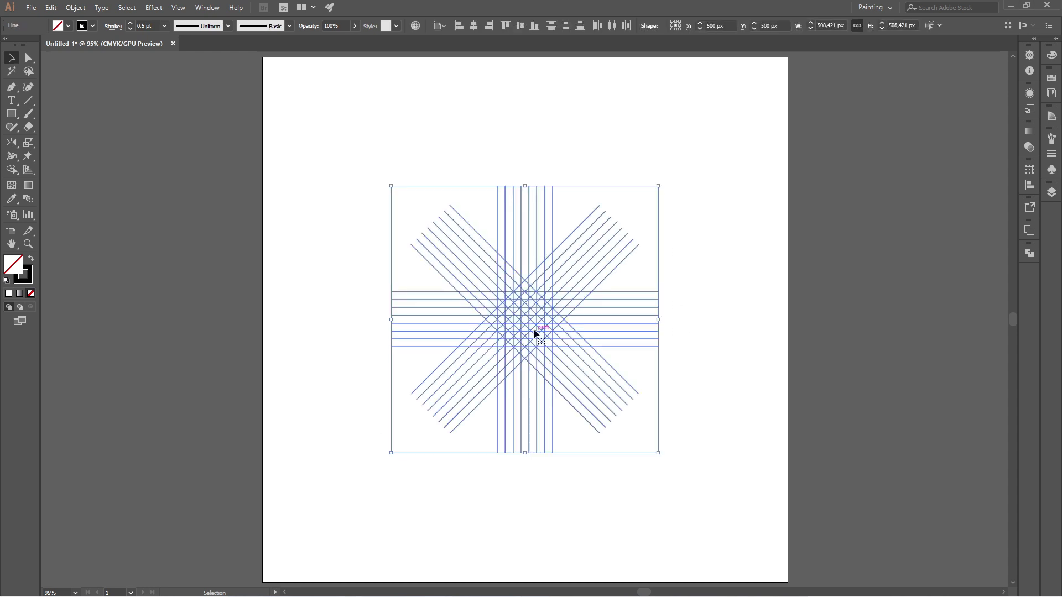
alt+scroll(535, 326, up, 6)
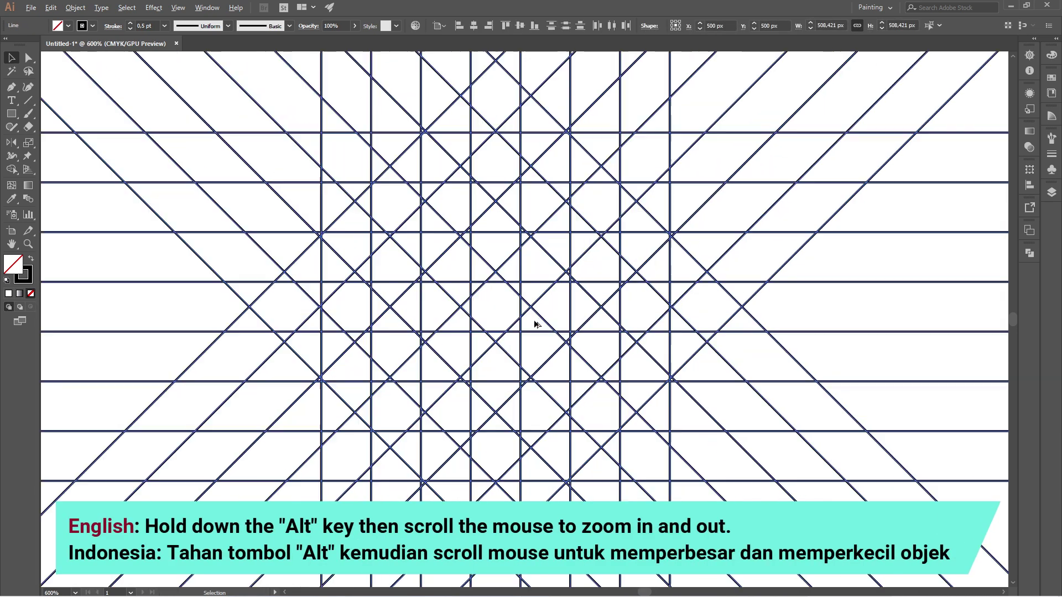
click(811, 110)
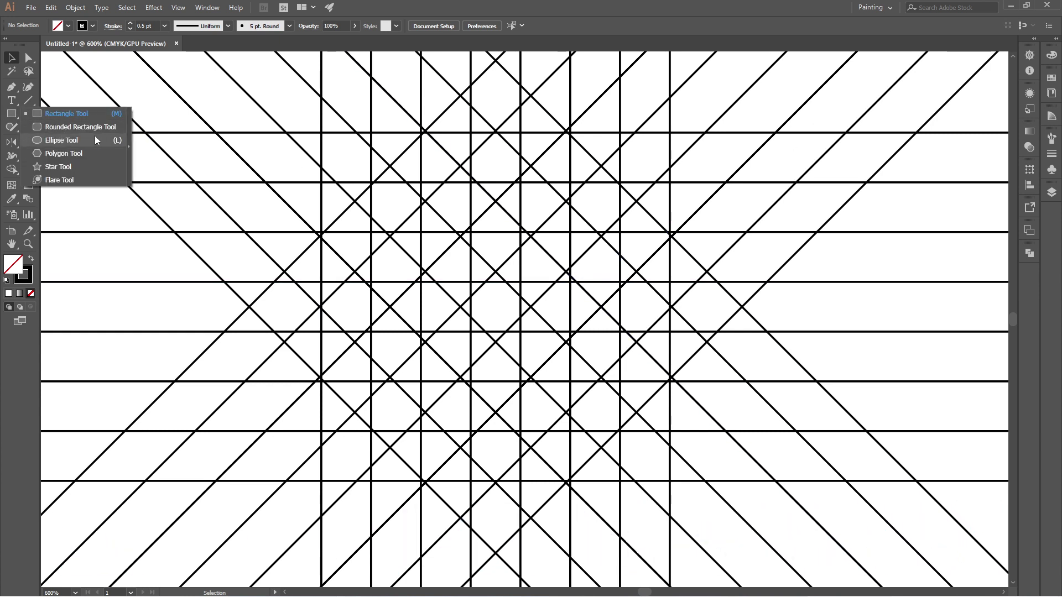
click(100, 140)
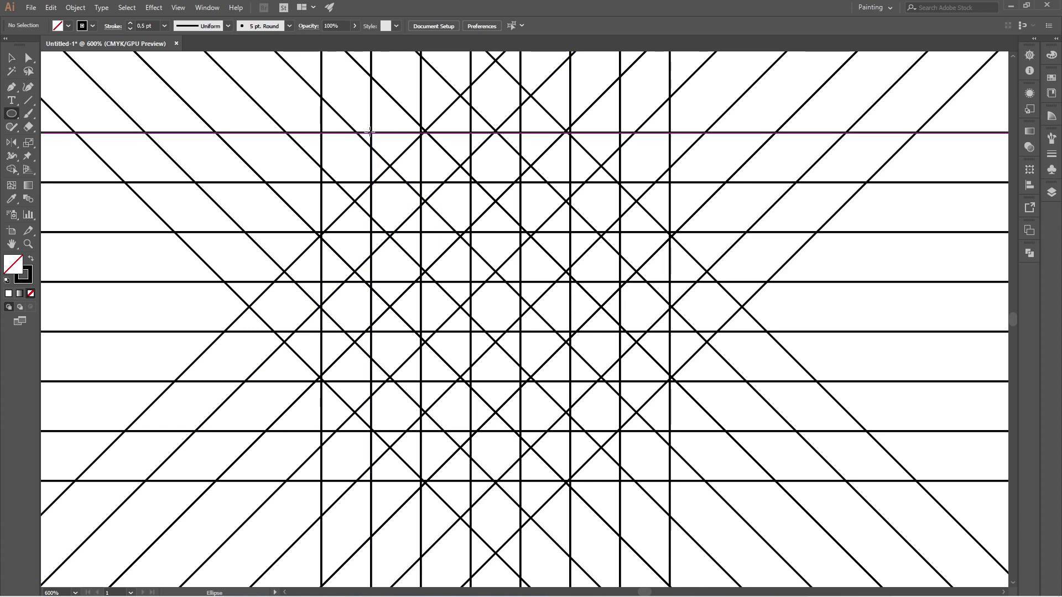
drag(371, 132, 619, 326)
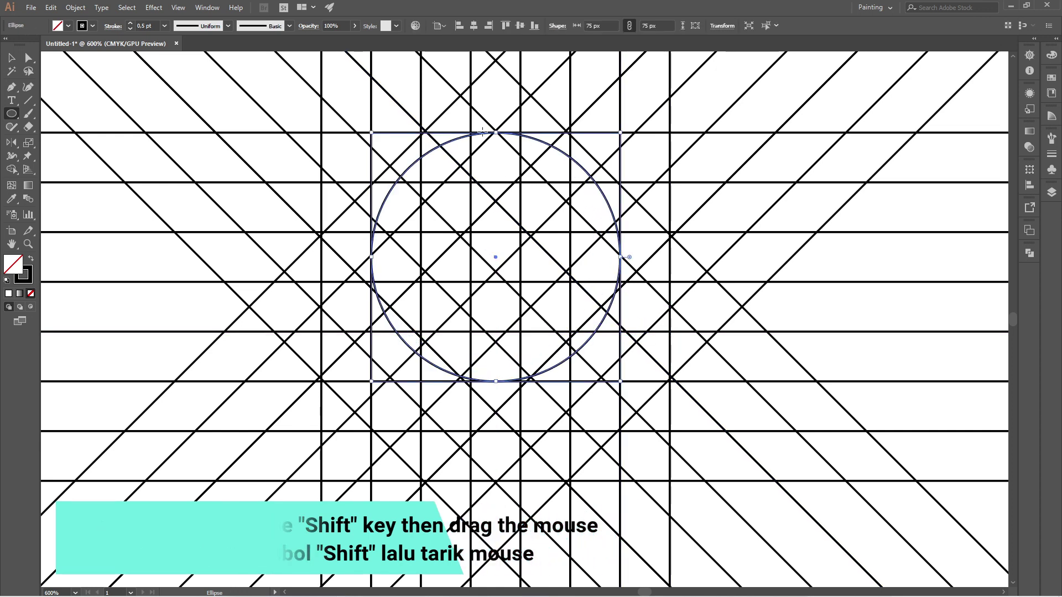
- Copy the 75 px circle, paste it in front, and scale the copy down about its centre to 45 px
click(51, 8)
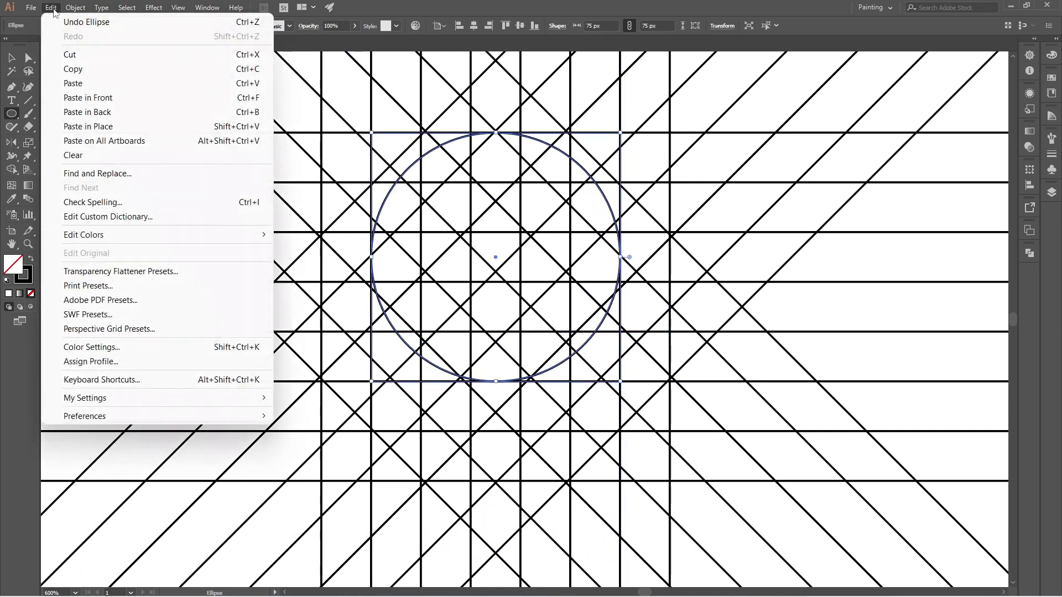
click(101, 68)
click(50, 8)
click(89, 98)
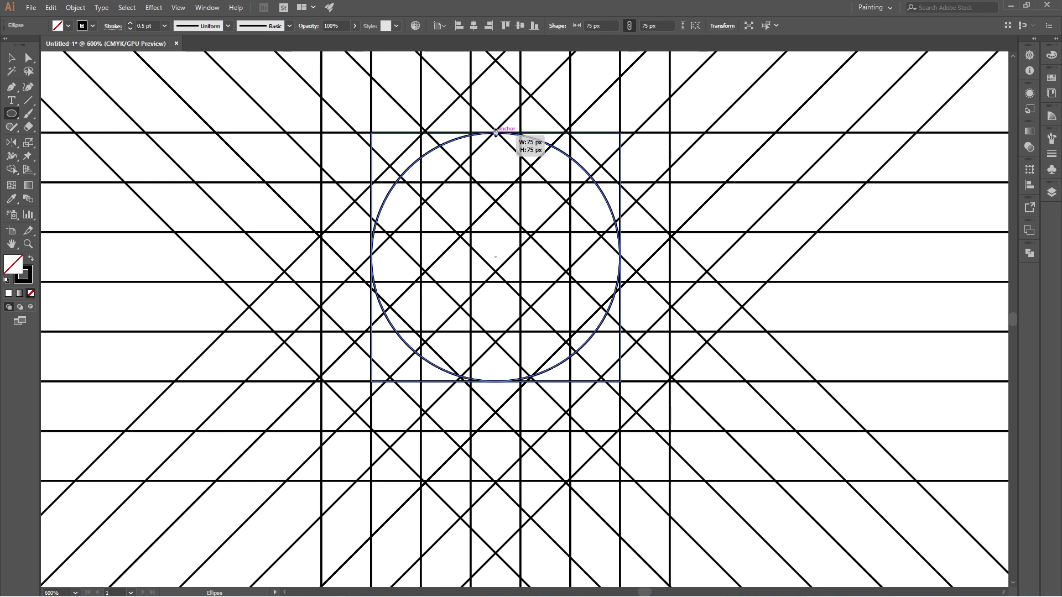
drag(496, 133, 503, 182)
click(18, 59)
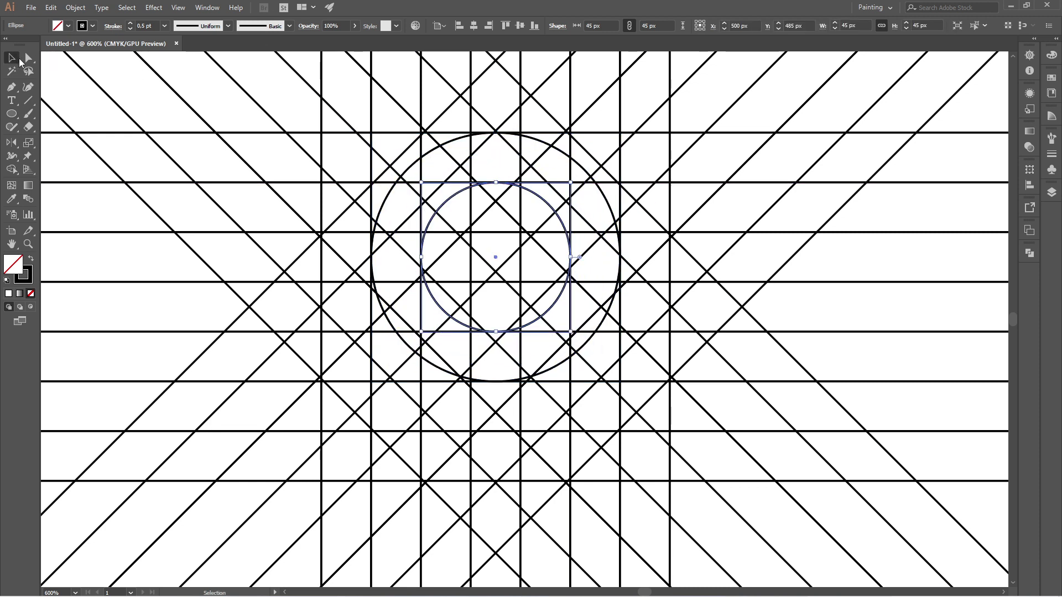
click(151, 114)
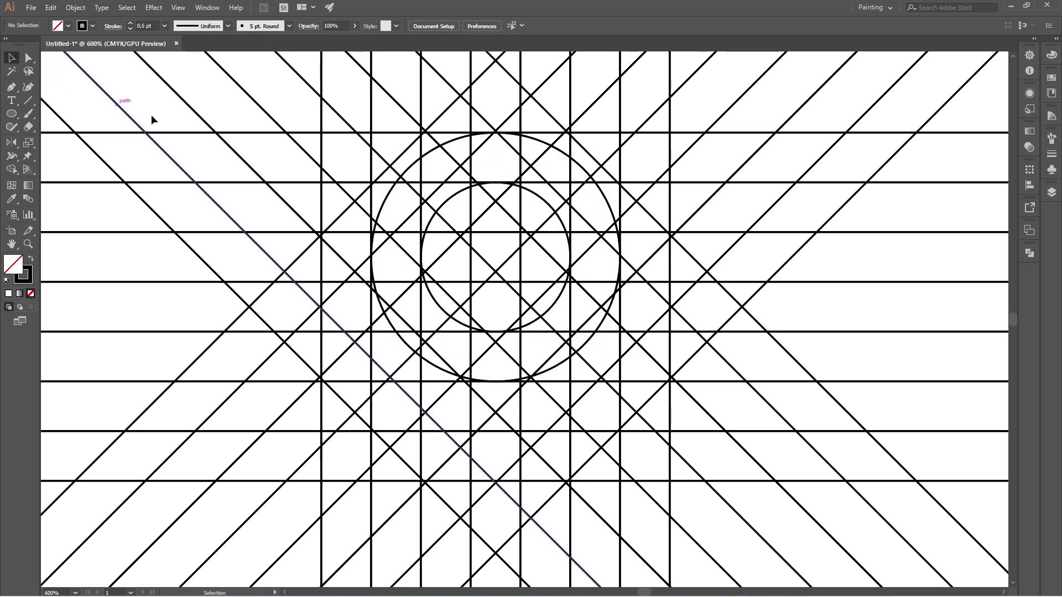
- Select both concentric circles and centre them vertically on the construction grid with Vertical Align Center
click(552, 211)
shift+click(565, 157)
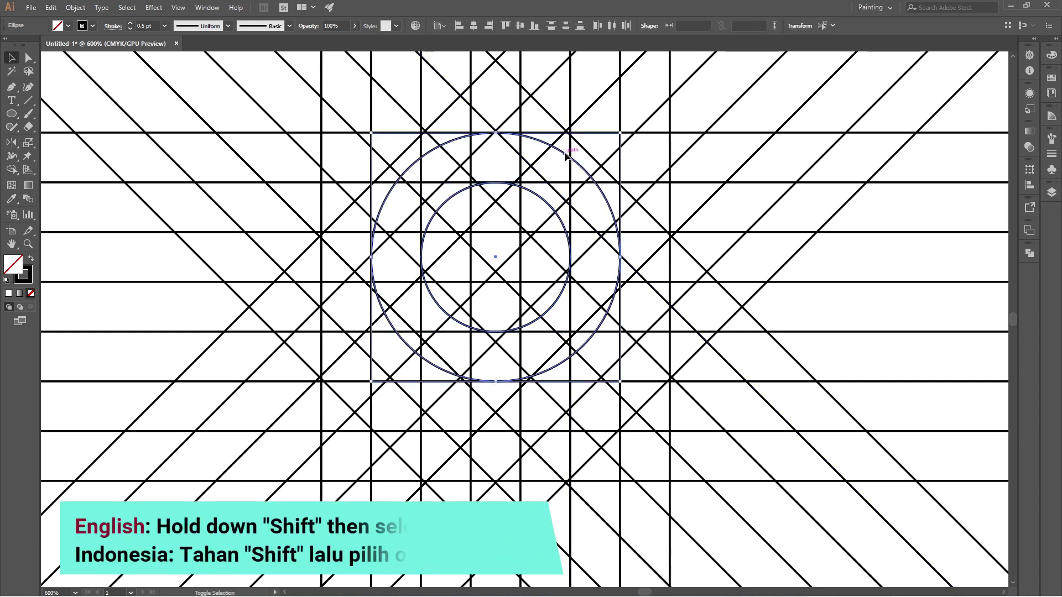
click(521, 26)
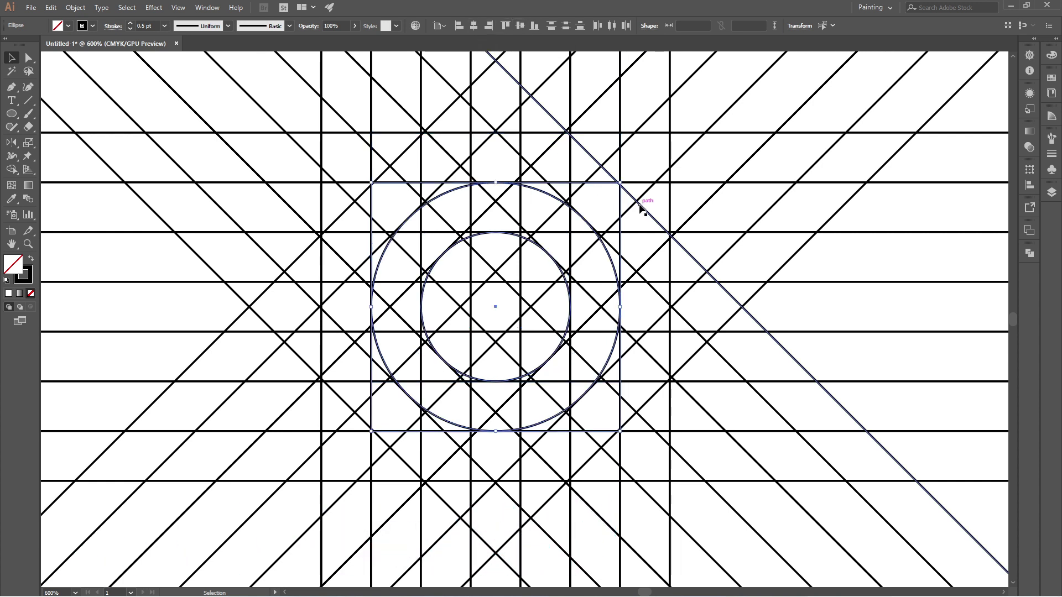
click(220, 105)
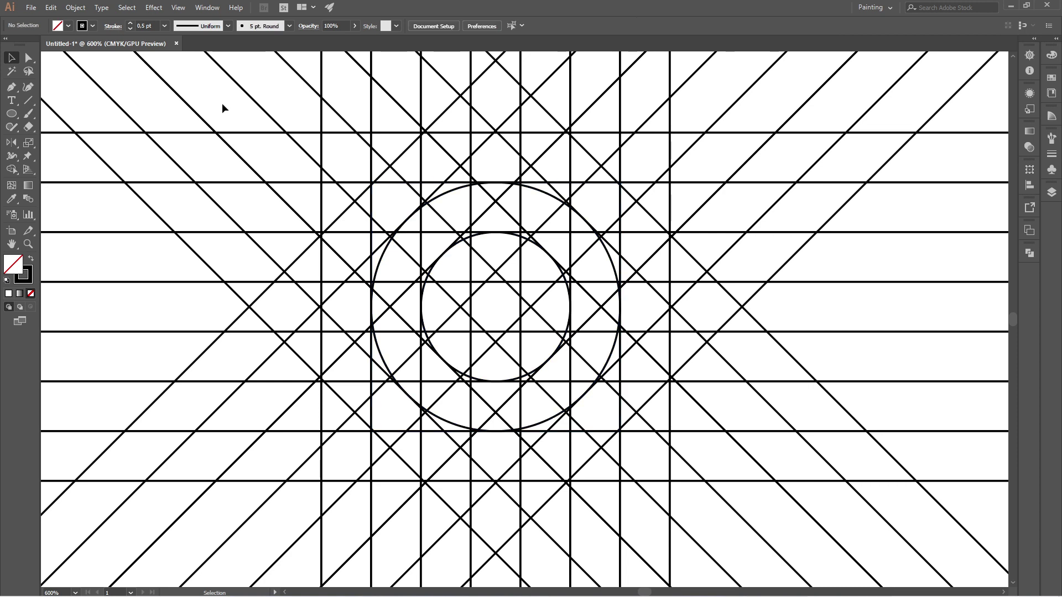
- Select all grid lines and both circles, and set up the Shape Builder tool with a black fill and no stroke
scroll(289, 113, down, 2)
scroll(420, 188, down, 1)
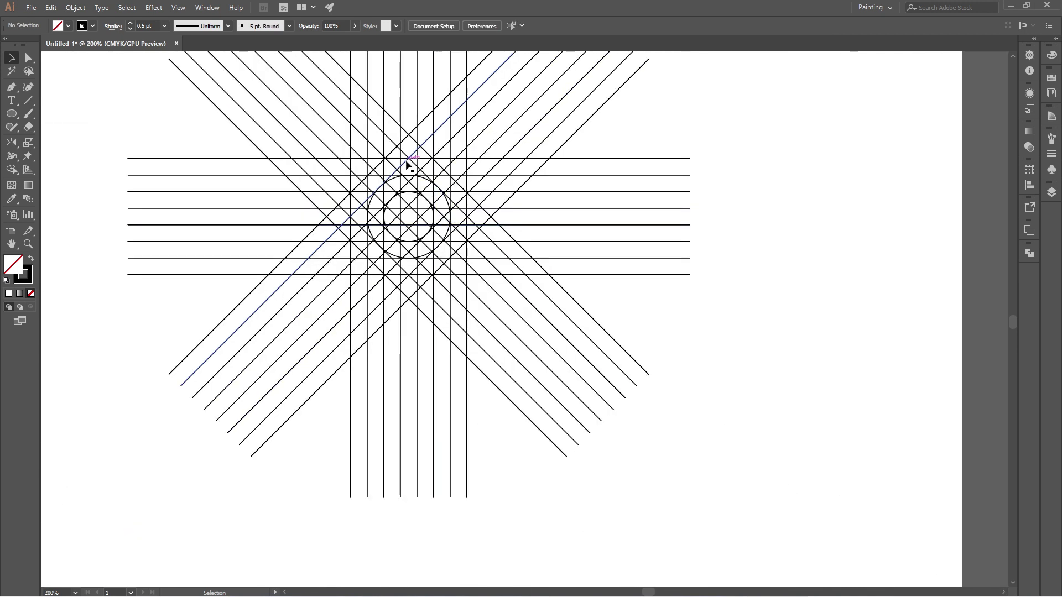
scroll(379, 133, up, 1)
drag(118, 115, 711, 396)
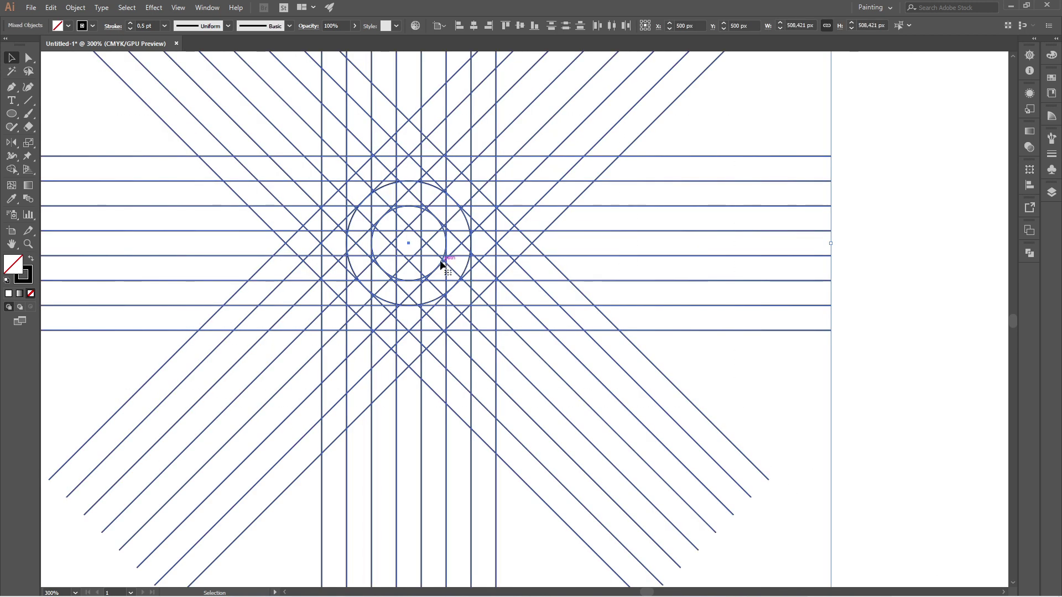
scroll(391, 243, up, 3)
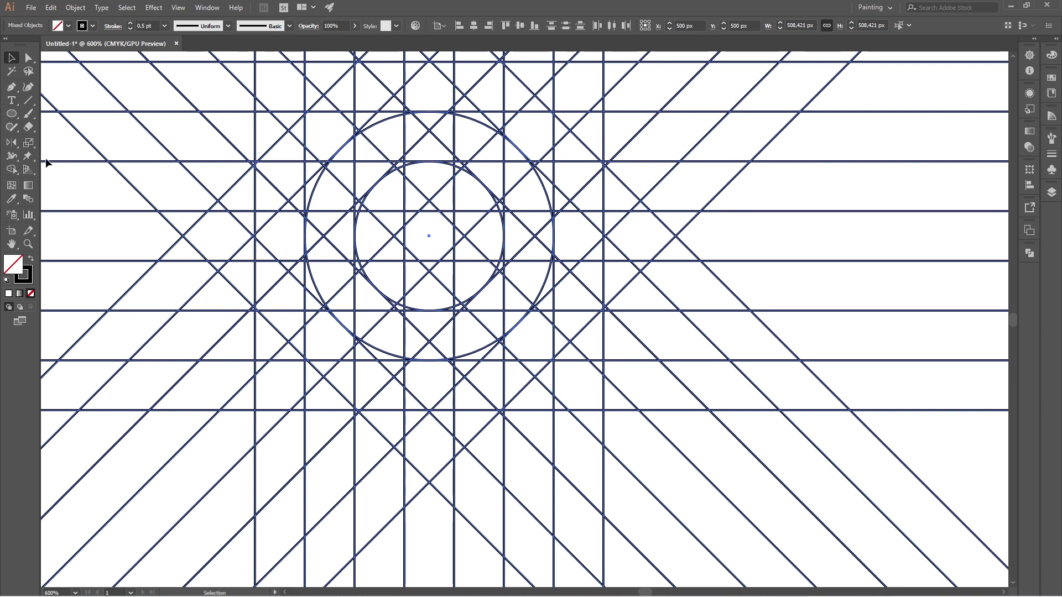
click(11, 170)
click(30, 259)
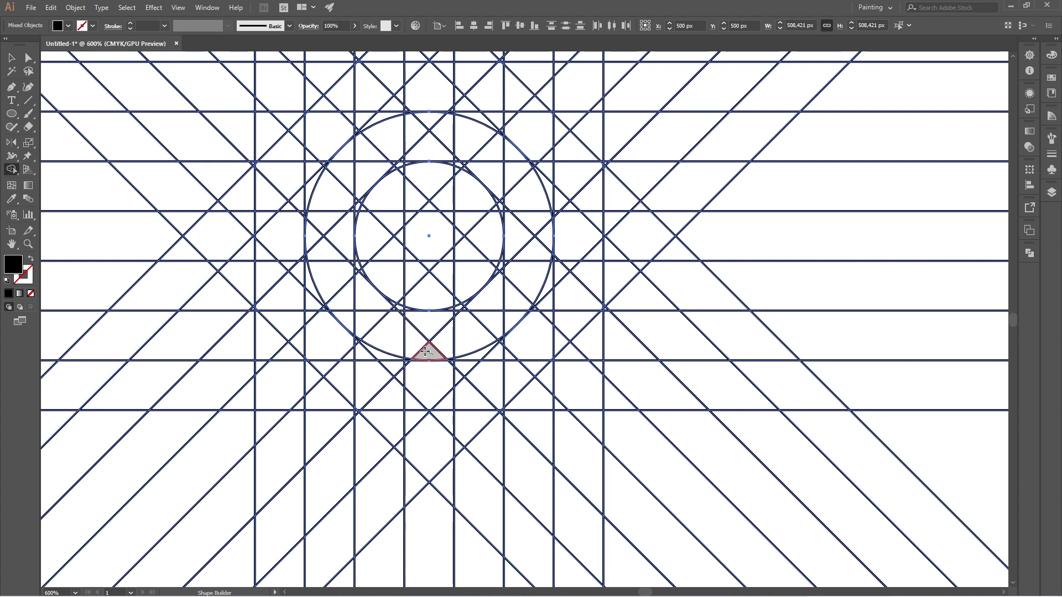
- Merge the cells of the diagonal band from the large circle's bottom to the leftmost vertical line, including slivers on its outer edge
mouse_move(426, 351)
mouse_down()
mouse_move(367, 324)
mouse_move(275, 245)
mouse_up()
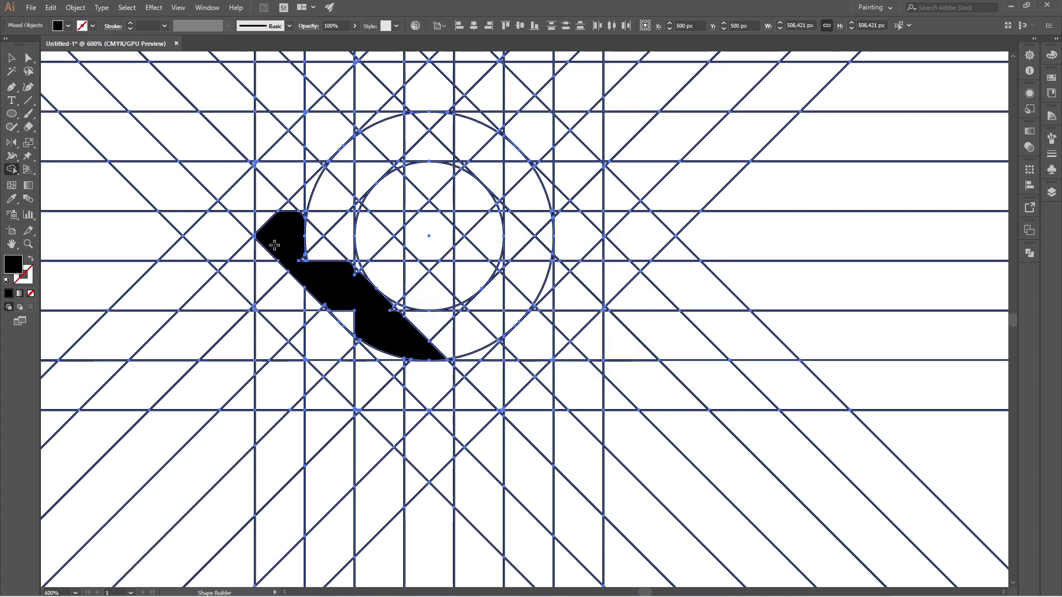
scroll(275, 245, up, 8)
scroll(230, 206, down, 3)
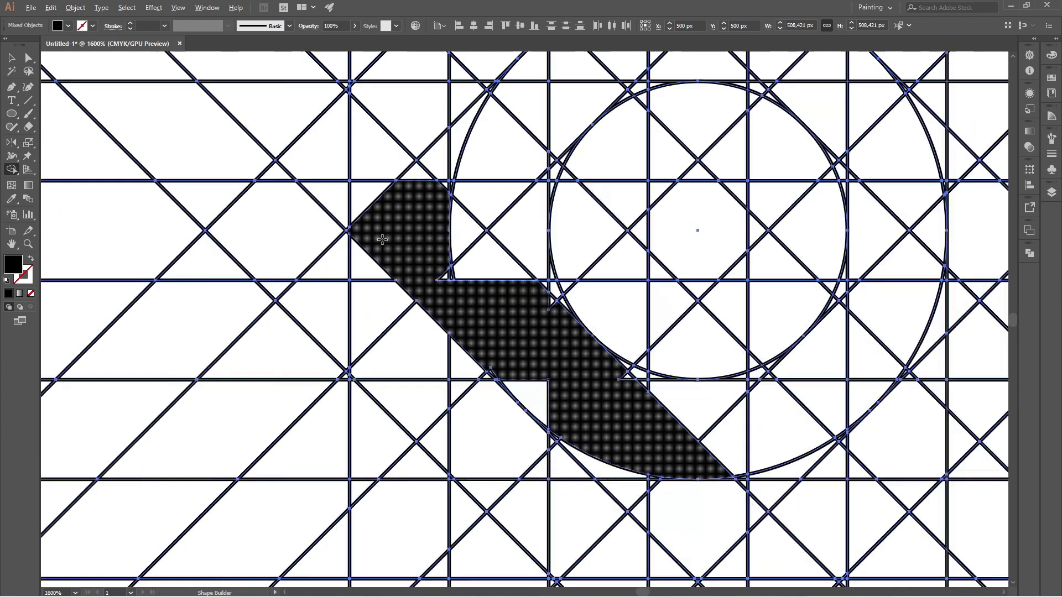
scroll(609, 369, up, 3)
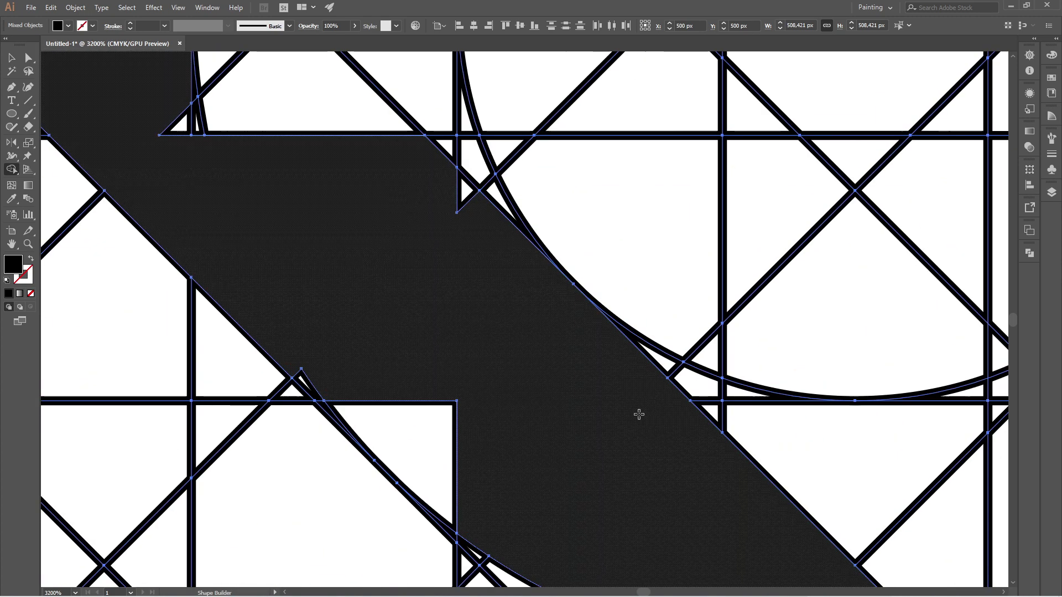
drag(451, 429, 363, 394)
scroll(347, 423, up, 3)
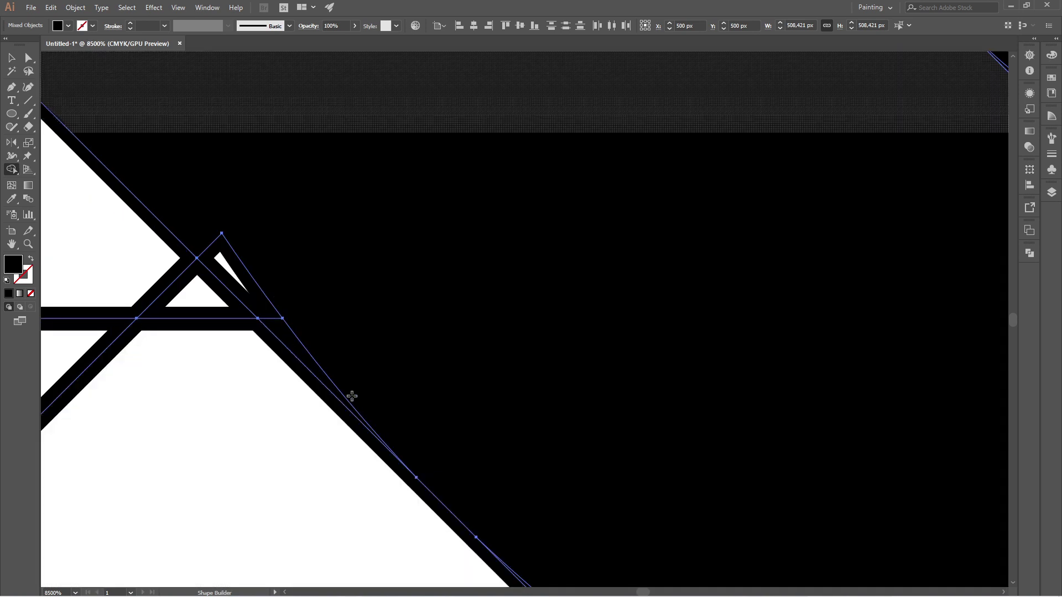
scroll(266, 300, down, 4)
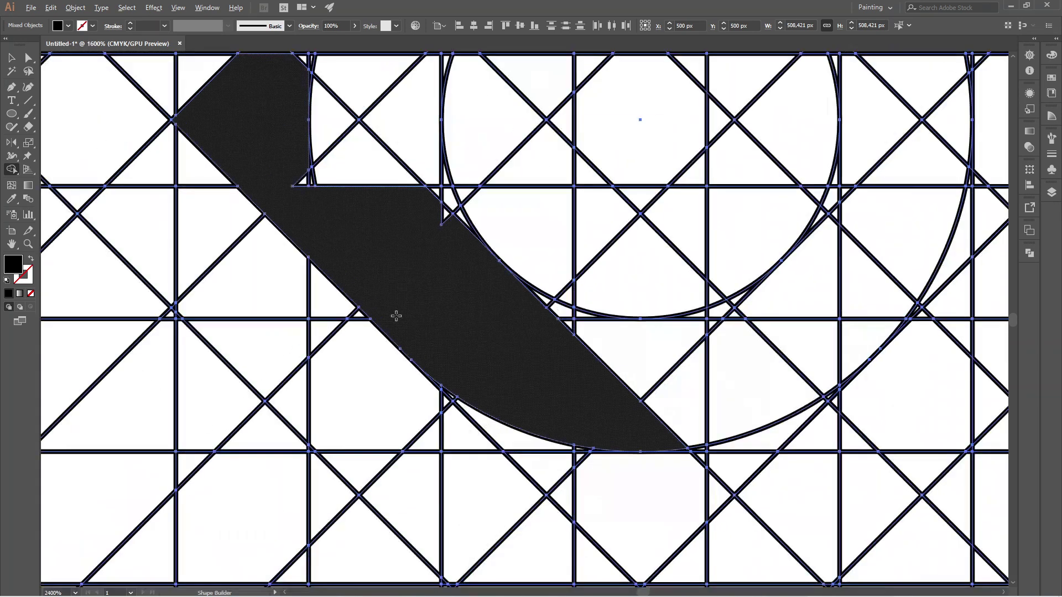
scroll(434, 332, up, 2)
scroll(534, 373, down, 1)
scroll(535, 376, down, 2)
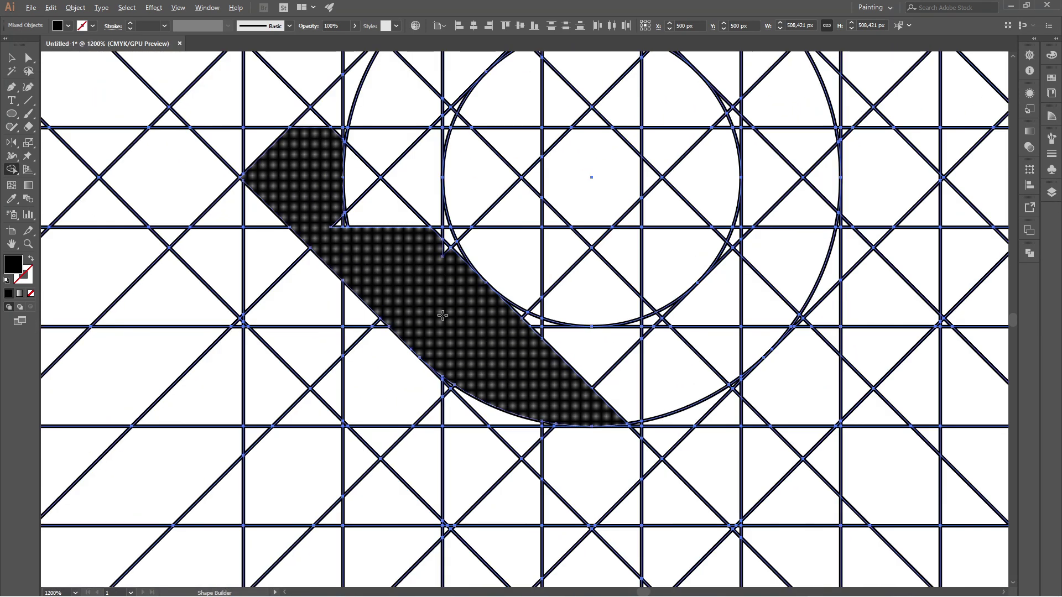
- Merge the leftover notches along the inner edge of the black diagonal band into it
scroll(443, 313, up, 4)
drag(663, 369, 656, 366)
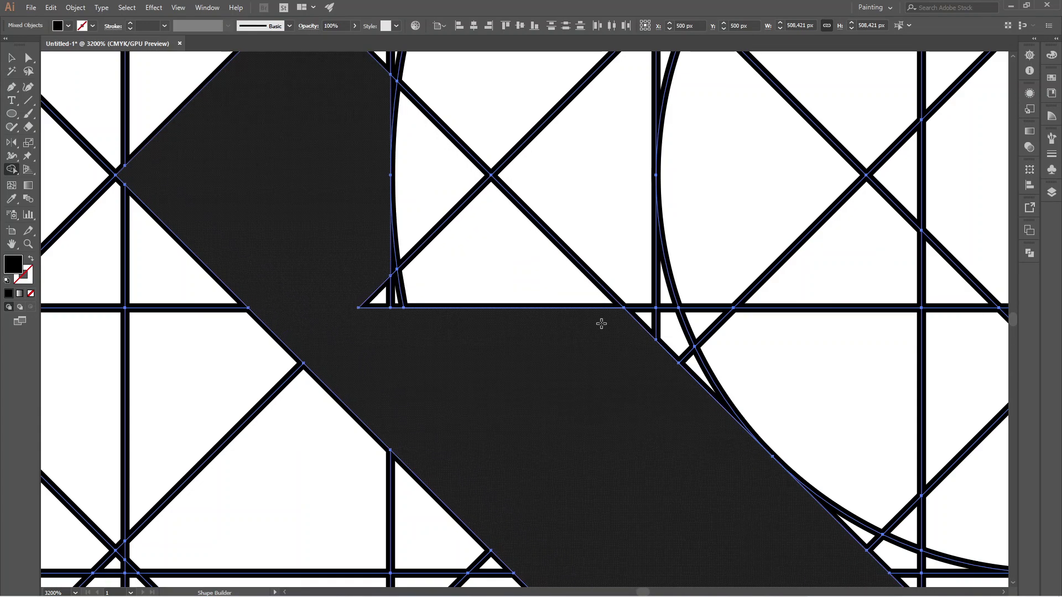
mouse_move(597, 326)
mouse_down()
mouse_move(481, 284)
mouse_move(374, 290)
mouse_move(445, 218)
mouse_up()
scroll(452, 256, down, 3)
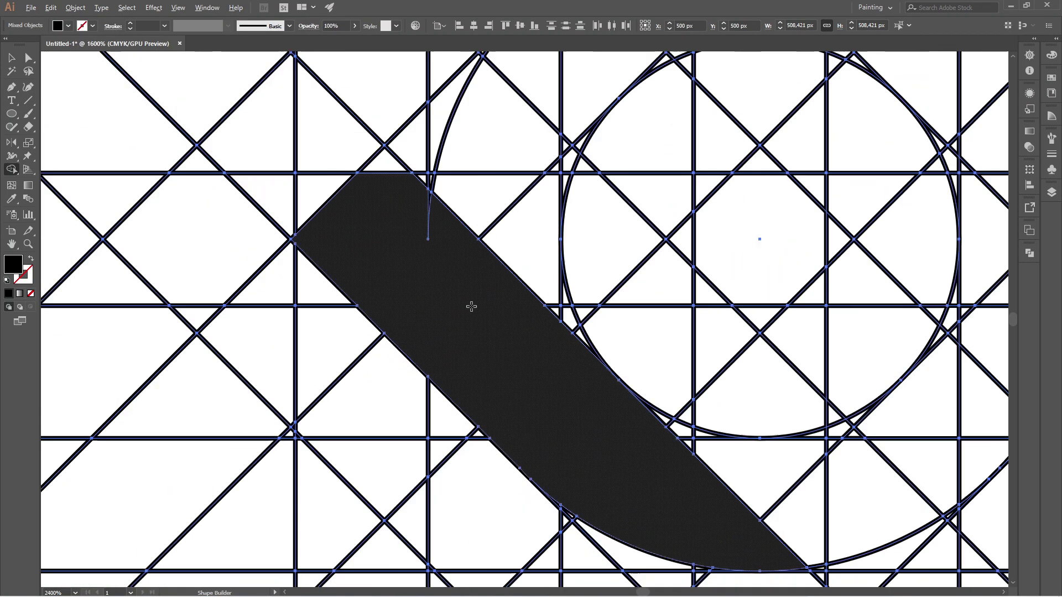
- Add the upper diagonal arm to the black band as far as the small circle's top line, filling its outer gaps
scroll(460, 251, up, 3)
scroll(457, 247, down, 3)
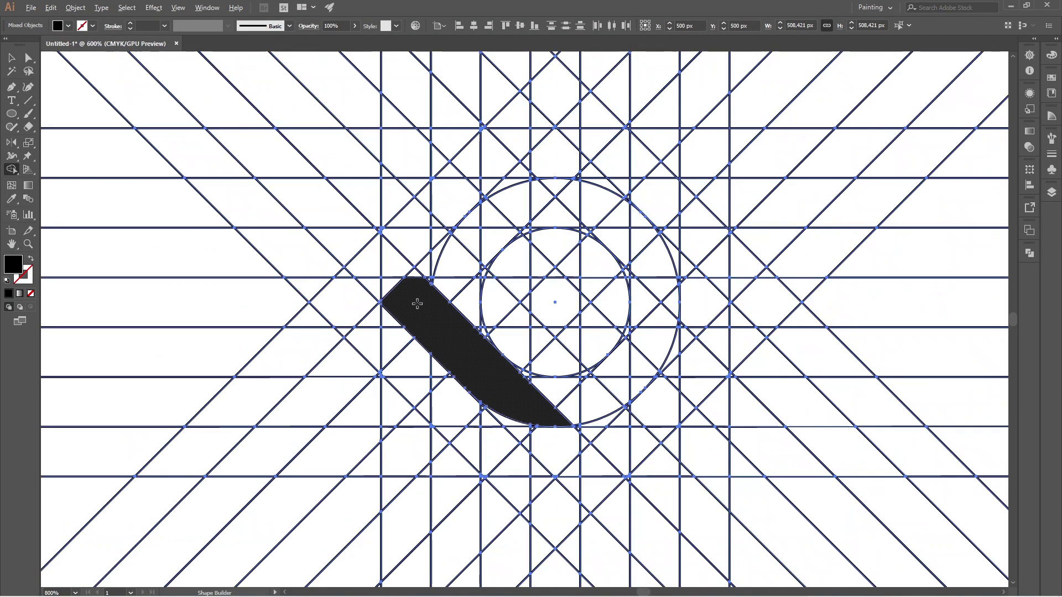
scroll(430, 277, up, 4)
mouse_move(340, 349)
mouse_down()
mouse_move(557, 218)
mouse_move(614, 218)
mouse_move(426, 273)
mouse_up()
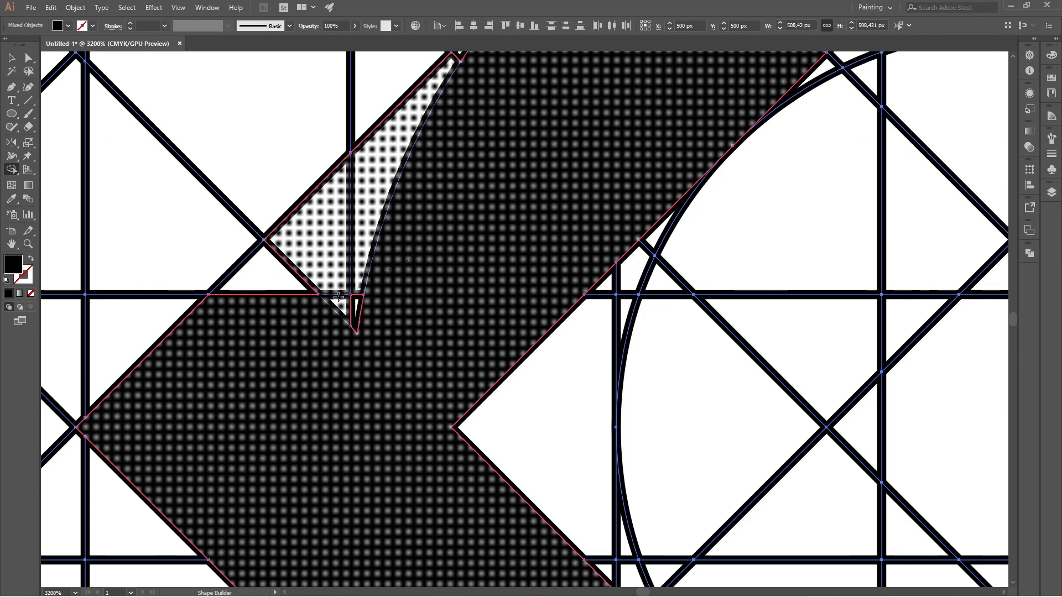
drag(351, 308, 356, 304)
click(313, 293)
scroll(332, 310, down, 4)
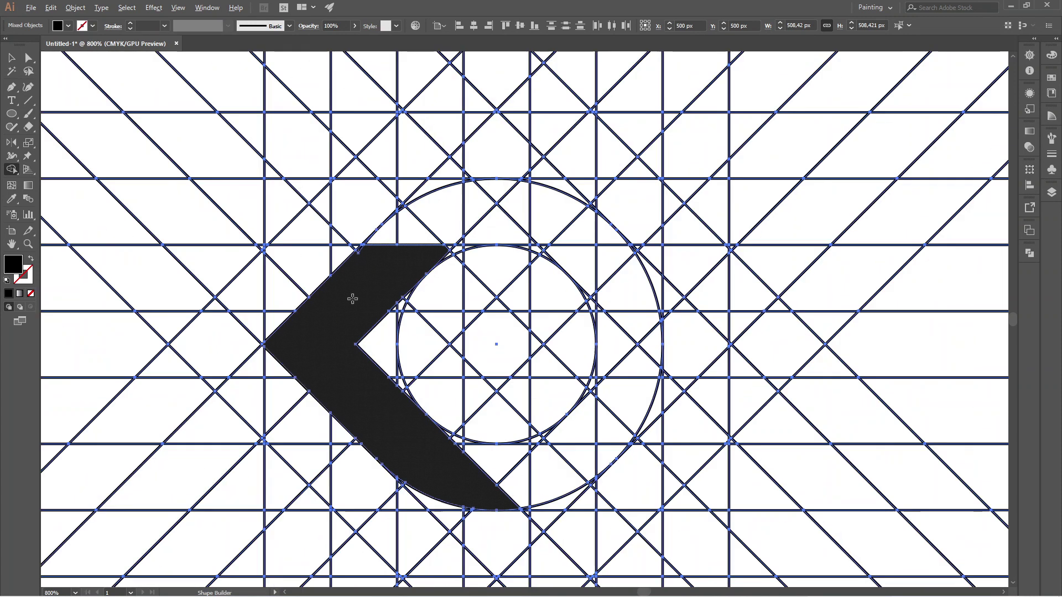
- Extend the upper arm over the top of the ring between the two circles and down its right side
scroll(359, 277, up, 6)
mouse_move(319, 154)
mouse_down()
mouse_move(295, 136)
mouse_move(261, 163)
mouse_move(273, 147)
mouse_up()
scroll(334, 201, down, 8)
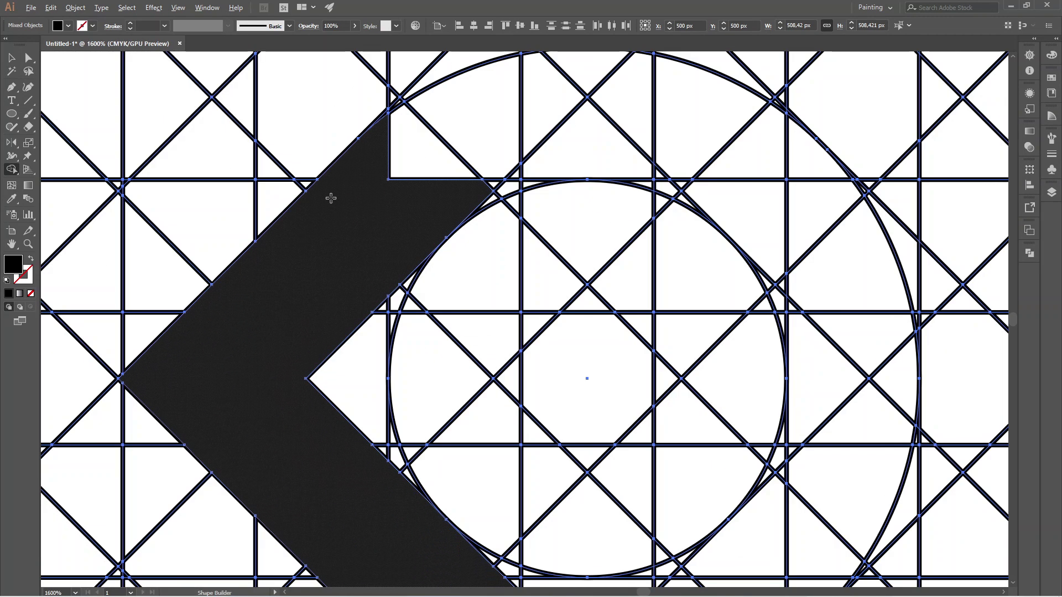
scroll(423, 193, up, 3)
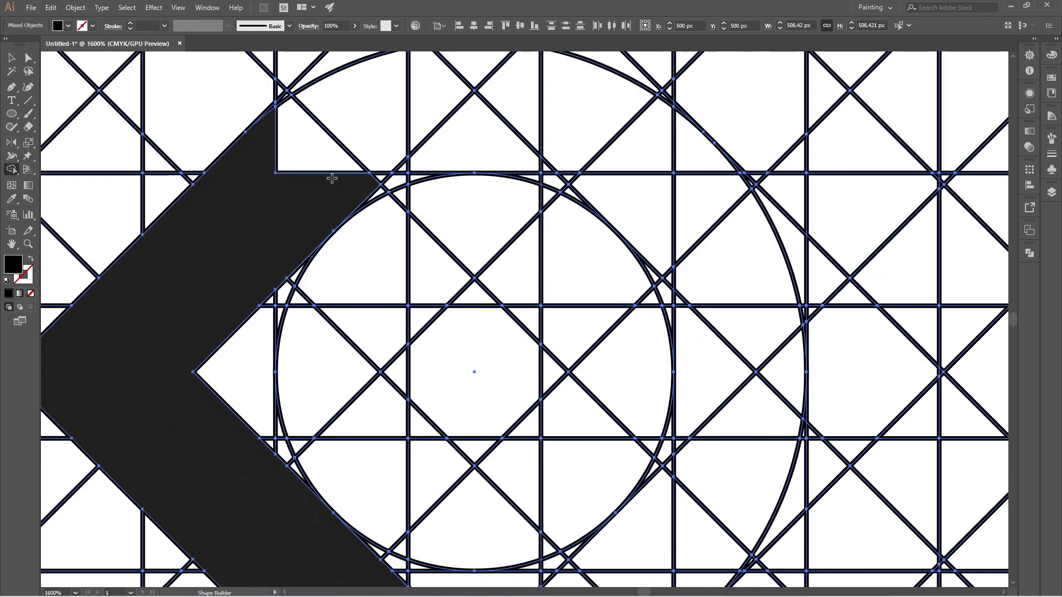
mouse_move(249, 194)
mouse_down()
mouse_move(343, 127)
mouse_move(595, 159)
mouse_move(703, 277)
mouse_move(713, 492)
mouse_up()
- Merge the small leftover cells along the top of the inner circle into the black ring
scroll(555, 254, up, 3)
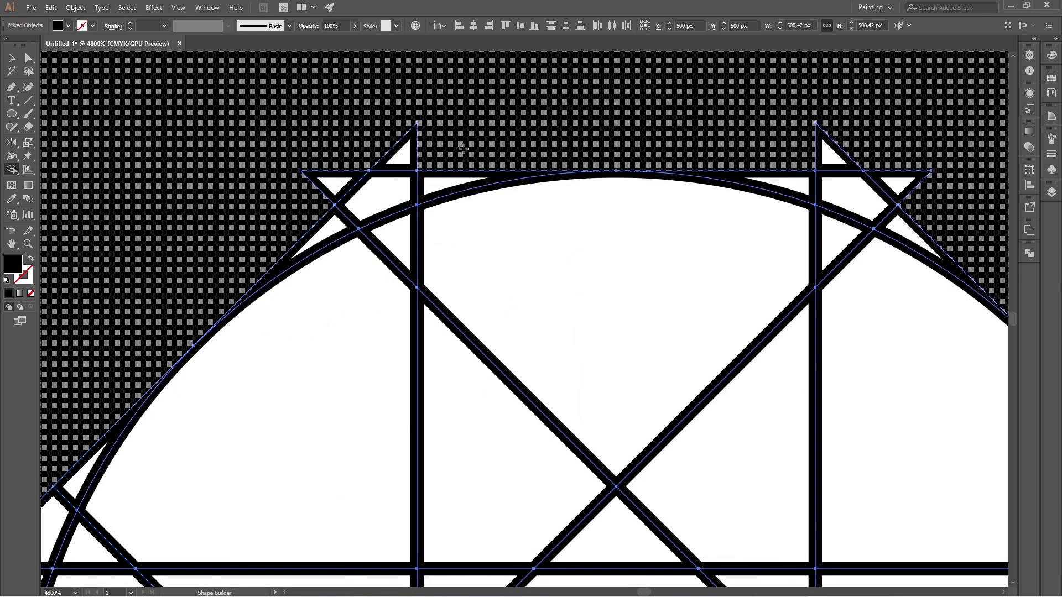
drag(326, 225, 323, 228)
mouse_move(335, 185)
mouse_down()
mouse_move(396, 154)
mouse_move(428, 98)
mouse_up()
scroll(378, 158, down, 4)
scroll(443, 78, up, 3)
scroll(399, 127, down, 4)
scroll(463, 159, up, 3)
scroll(438, 159, up, 3)
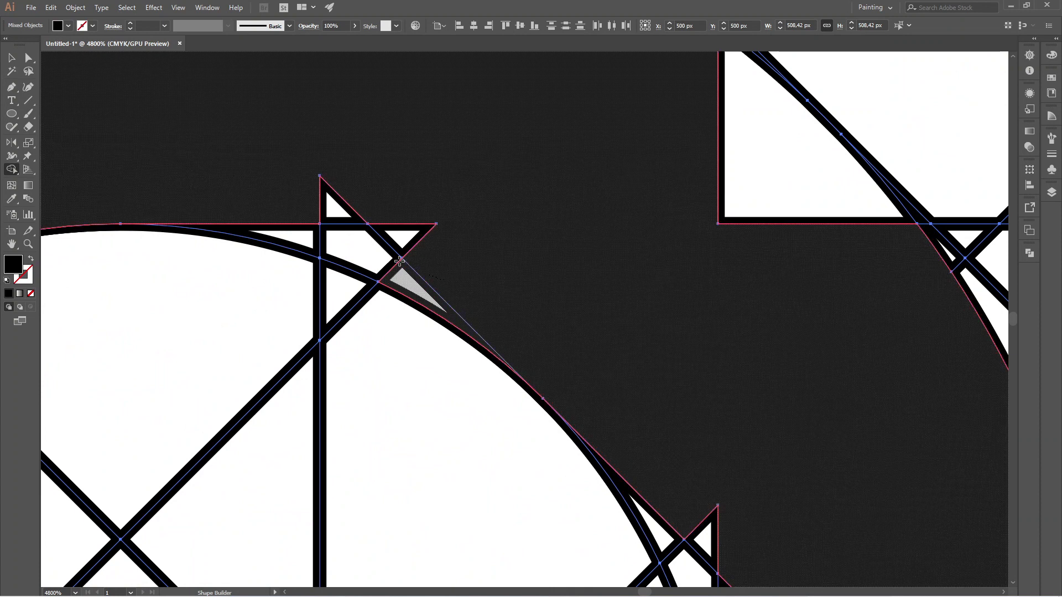
mouse_move(398, 266)
mouse_down()
mouse_move(291, 227)
mouse_move(368, 221)
mouse_move(431, 244)
mouse_up()
scroll(386, 190, down, 4)
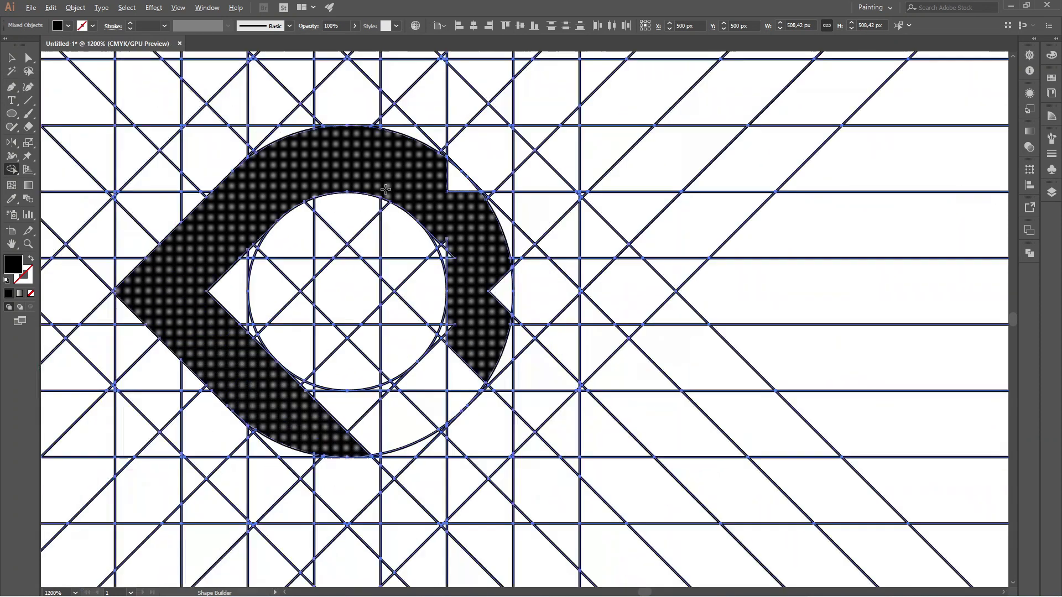
- Fill the notches on the ring's outer right edge and merge the slivers along the inner circle's upper right
click(459, 176)
scroll(447, 253, up, 4)
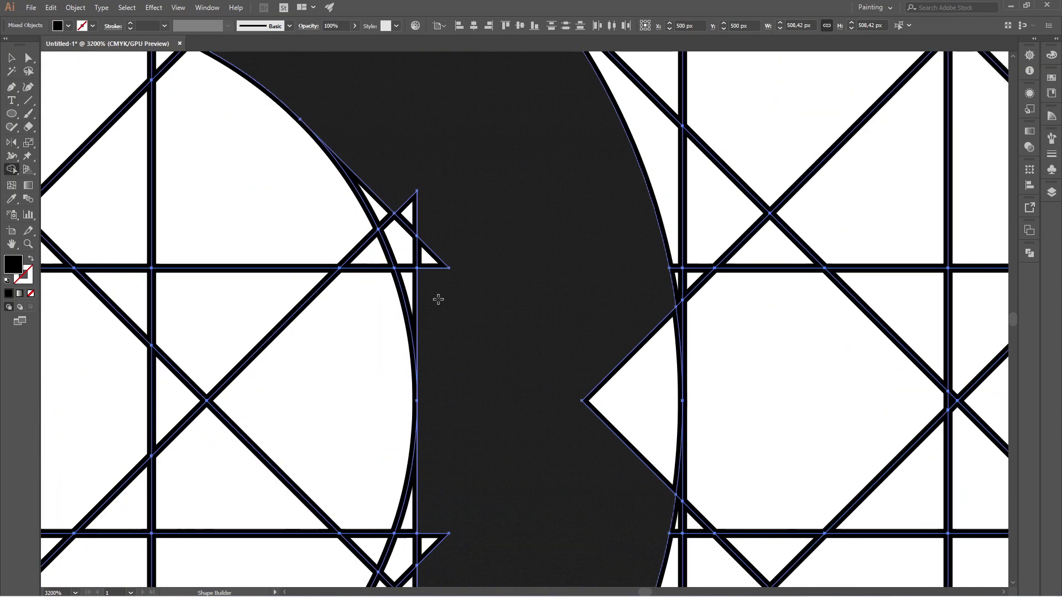
drag(407, 256, 412, 216)
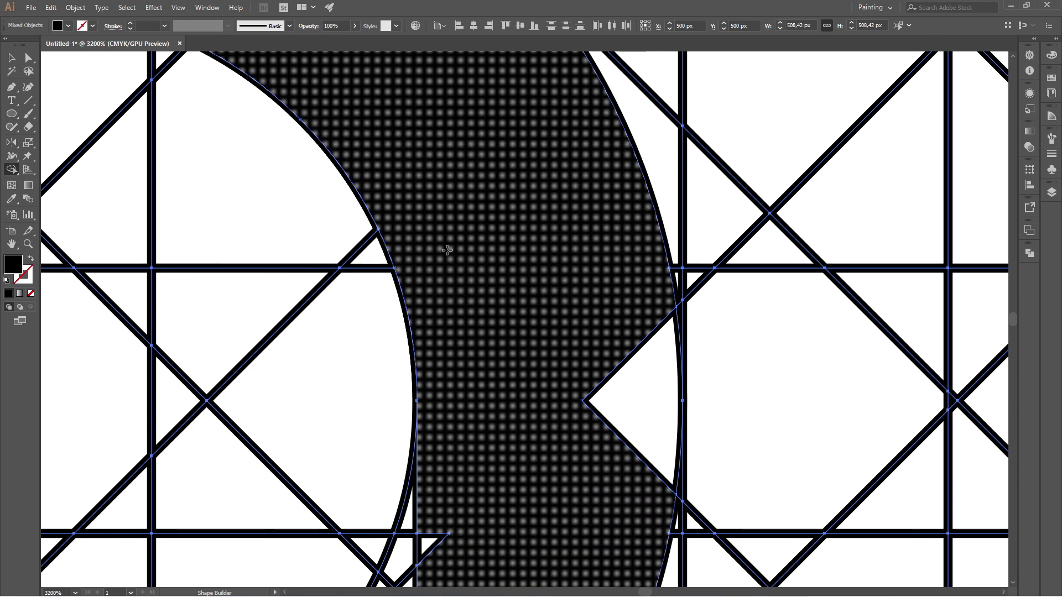
scroll(446, 249, down, 4)
scroll(488, 261, up, 4)
drag(463, 182, 396, 350)
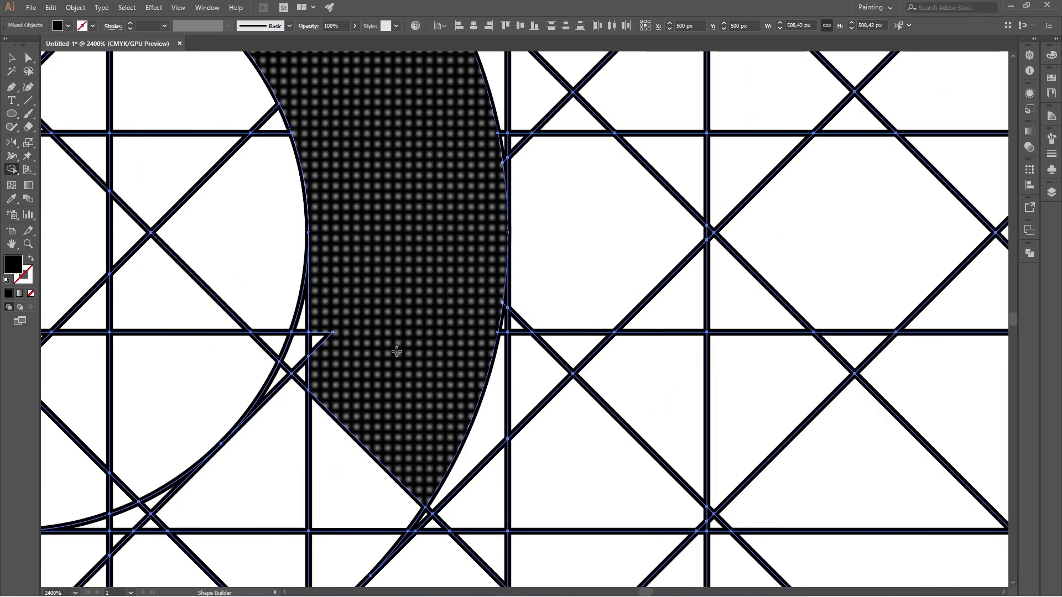
- Extend the black ring along its lower right to the diagonal line that ends it, merging the slivers on both edges
scroll(396, 280, down, 4)
scroll(396, 279, up, 3)
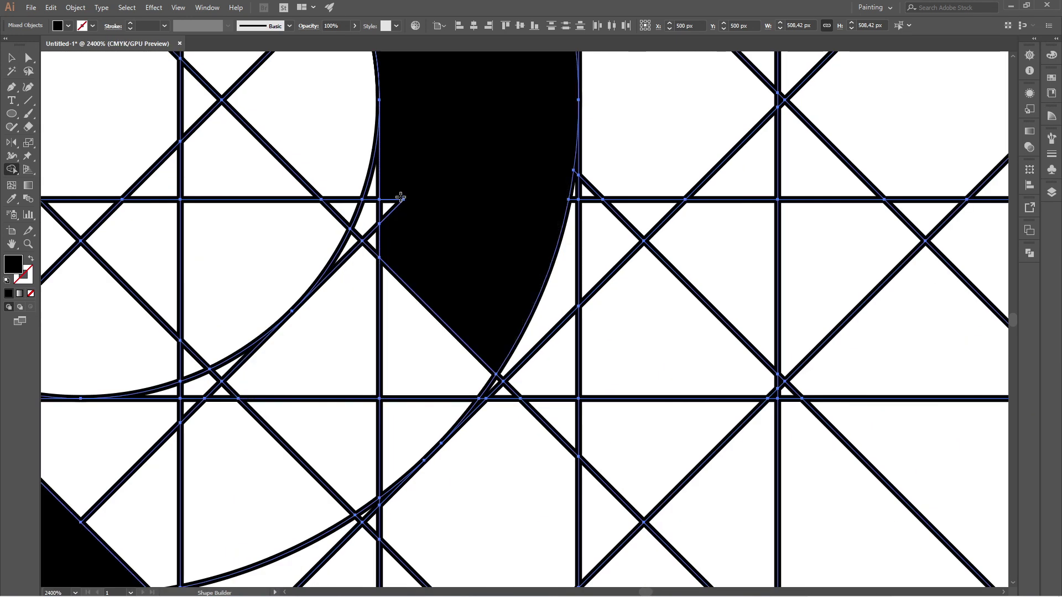
drag(380, 226, 376, 182)
mouse_move(410, 234)
mouse_down()
mouse_move(364, 390)
mouse_move(346, 412)
mouse_up()
scroll(412, 282, down, 3)
scroll(393, 306, up, 4)
mouse_move(471, 327)
mouse_down()
mouse_move(476, 375)
mouse_move(445, 409)
mouse_up()
drag(379, 136, 303, 224)
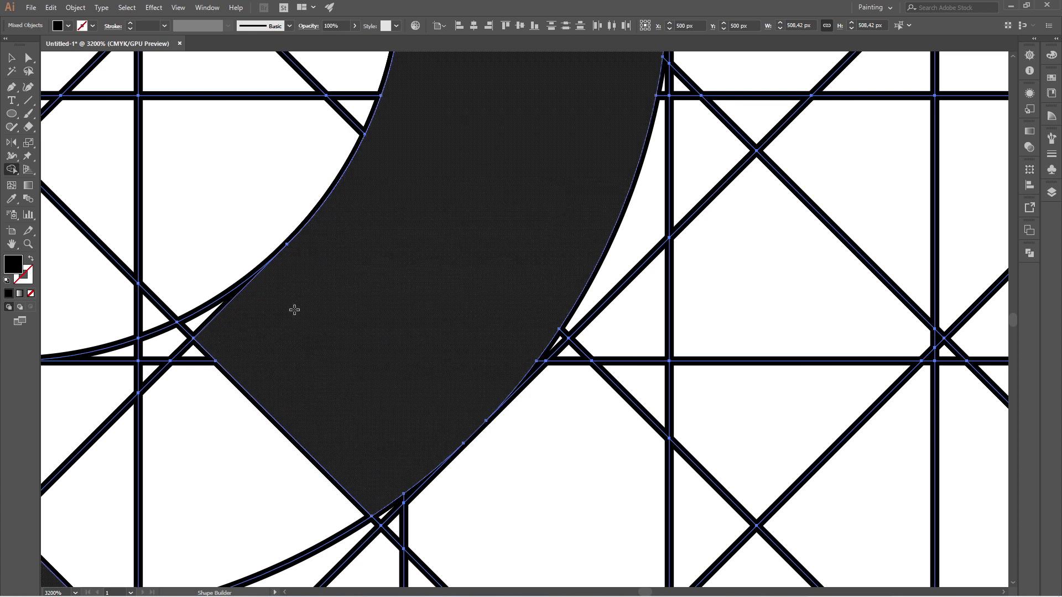
- Build a separate black triangle in the grid corner above the left point, bounded by the leftmost vertical, a horizontal and a diagonal
scroll(291, 308, up, 2)
scroll(255, 295, down, 3)
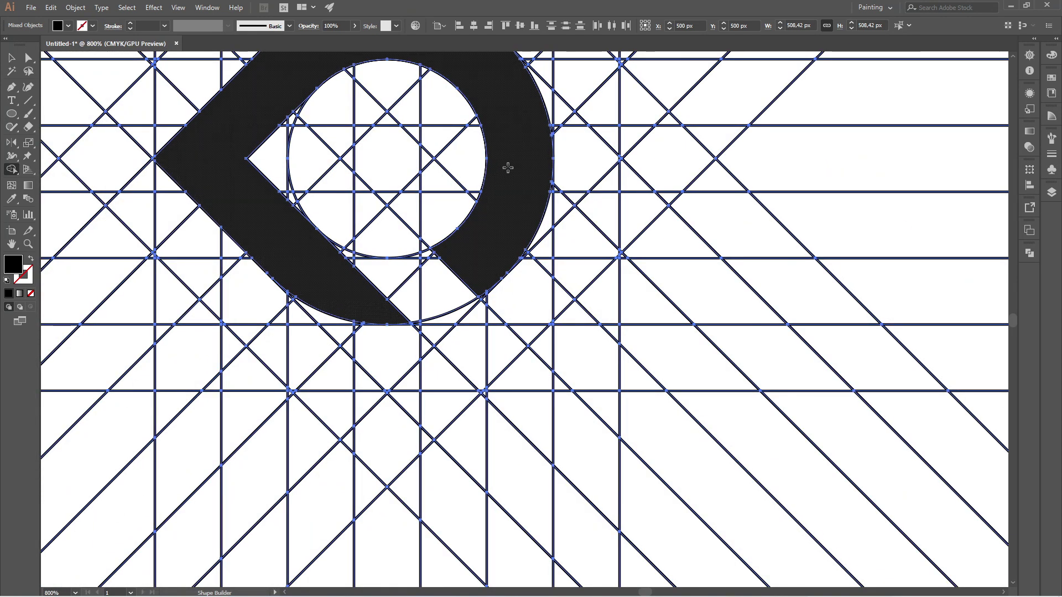
scroll(503, 237, down, 3)
scroll(396, 167, up, 3)
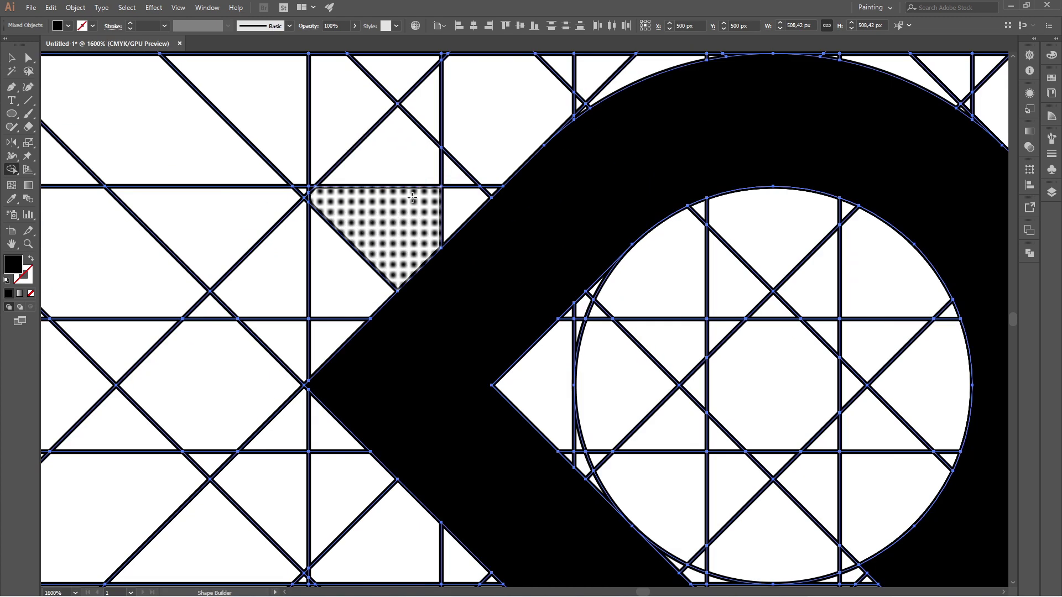
scroll(385, 295, down, 1)
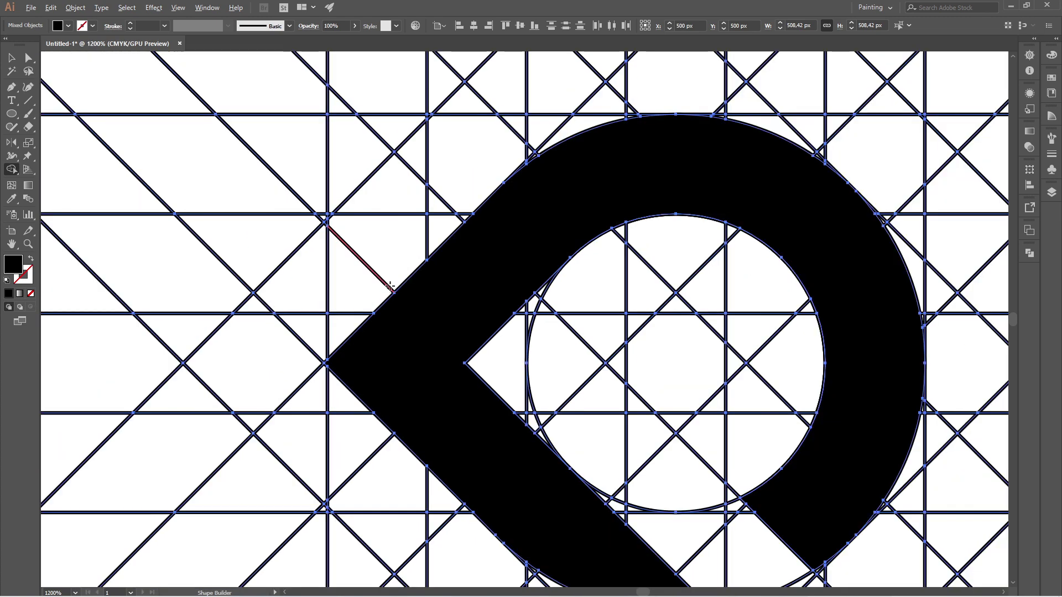
scroll(425, 137, up, 3)
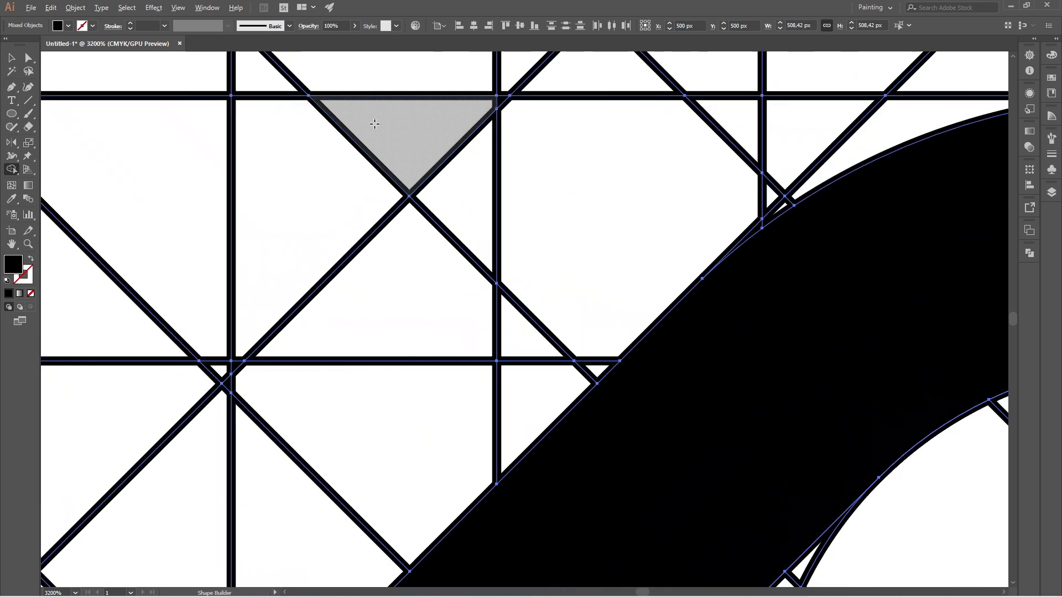
mouse_move(470, 110)
mouse_down()
mouse_move(369, 184)
mouse_move(277, 285)
mouse_move(237, 363)
mouse_up()
scroll(355, 238, down, 3)
alt+click(351, 273)
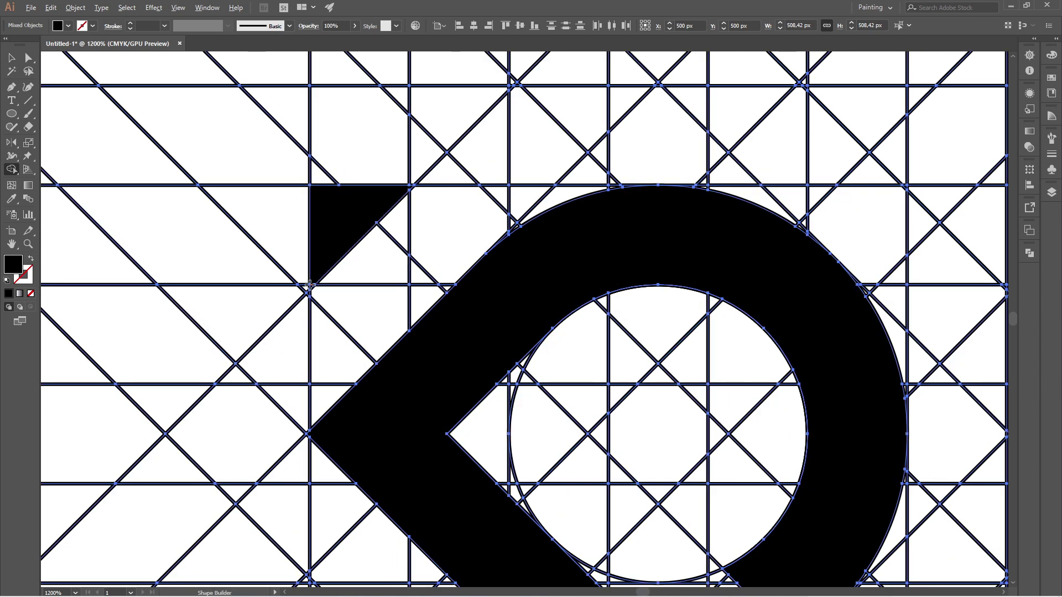
scroll(309, 298, up, 5)
scroll(332, 224, down, 9)
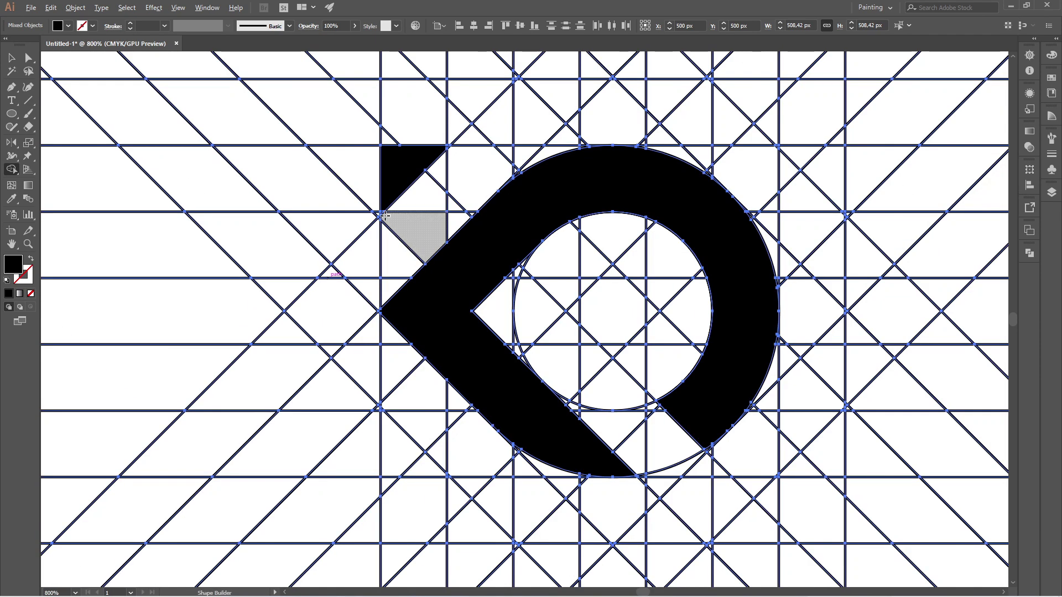
scroll(393, 310, up, 3)
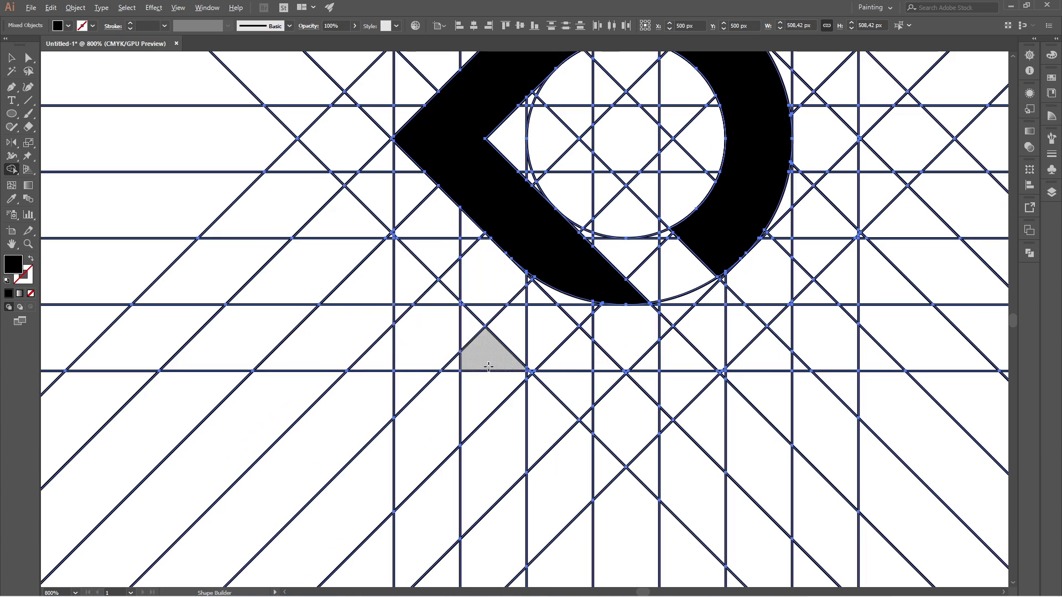
- Build a second black triangle in the grid corner below the left point, merging its corner slivers, and deselect the artwork
scroll(440, 344, down, 2)
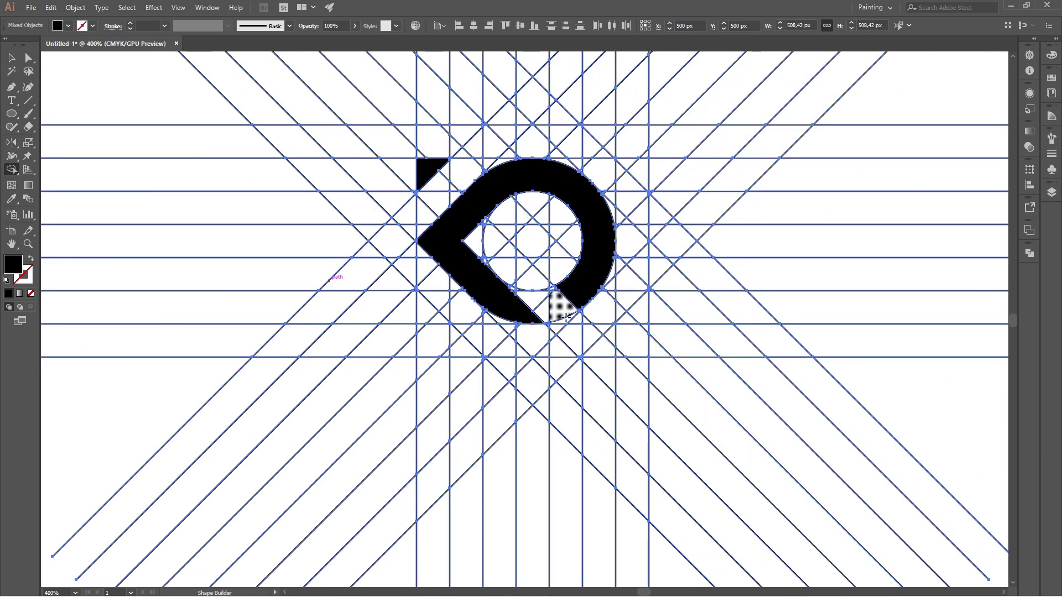
scroll(436, 312, up, 5)
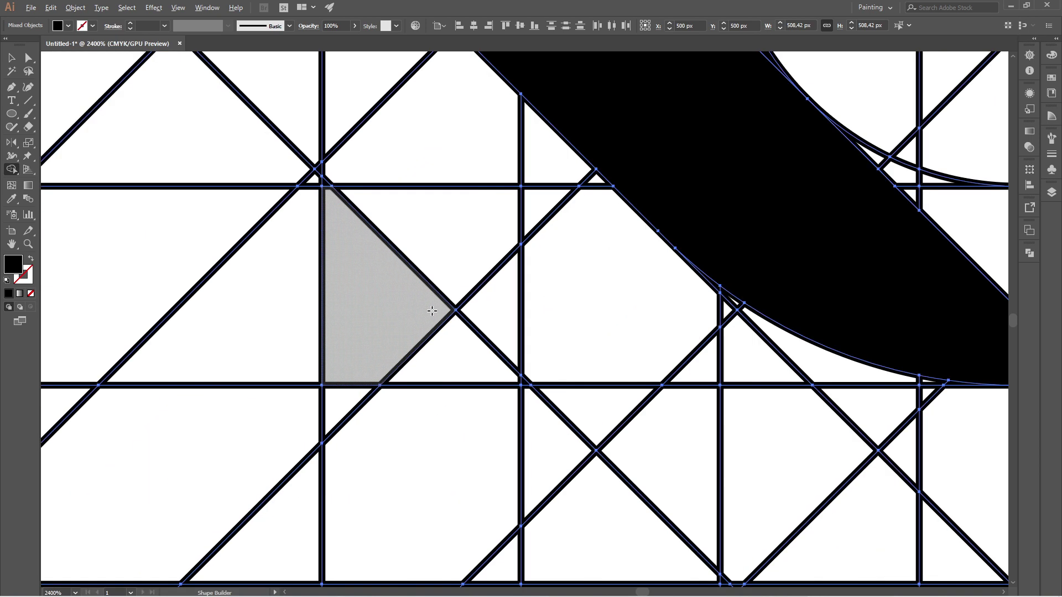
drag(470, 355, 390, 310)
scroll(517, 387, up, 2)
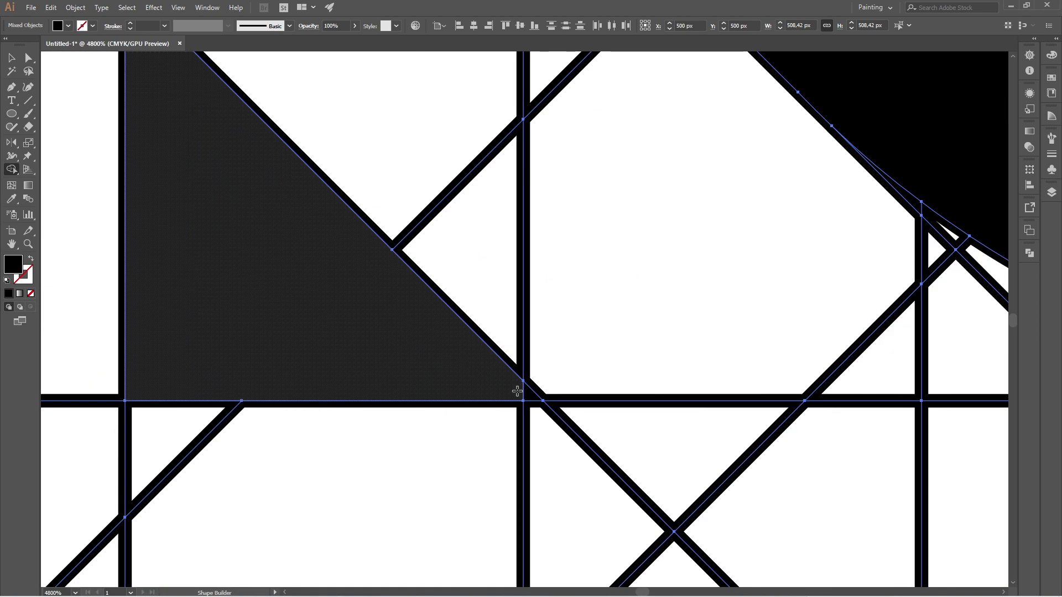
scroll(531, 397, down, 3)
scroll(534, 403, down, 1)
scroll(437, 314, up, 4)
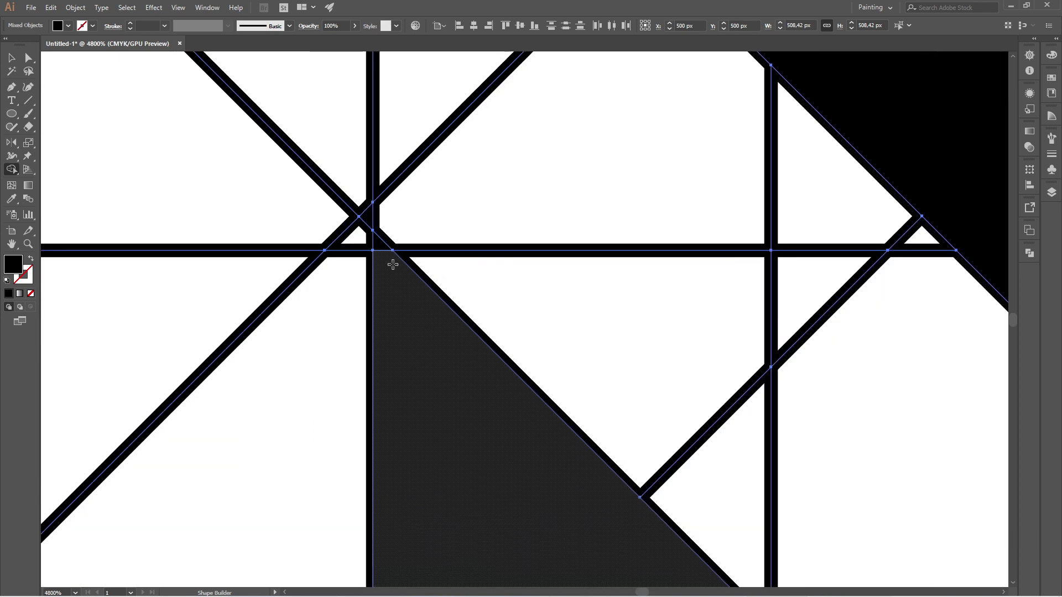
drag(390, 262, 378, 244)
scroll(414, 283, down, 2)
scroll(418, 287, down, 8)
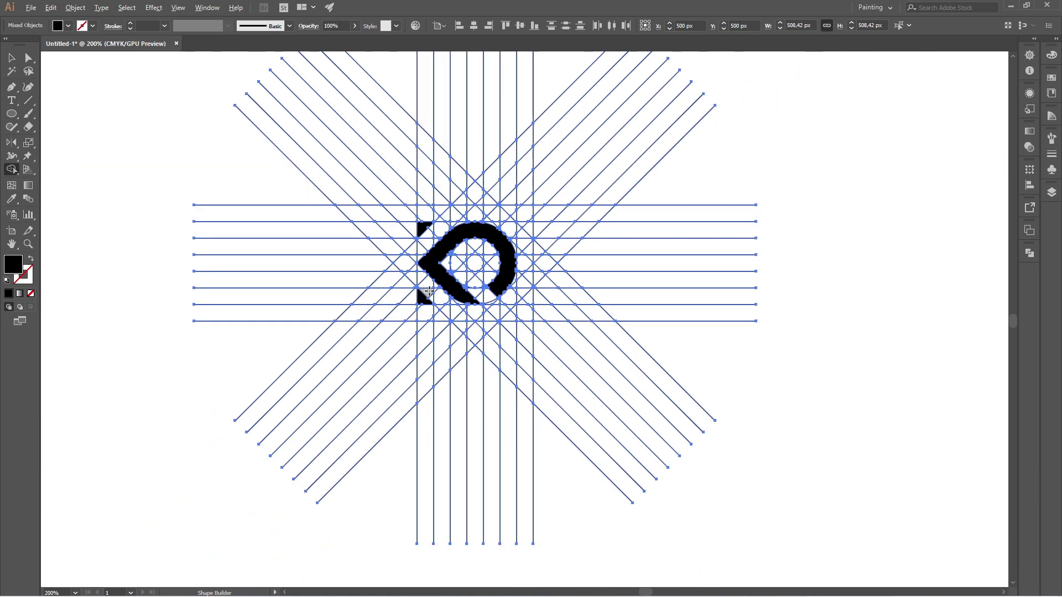
click(11, 58)
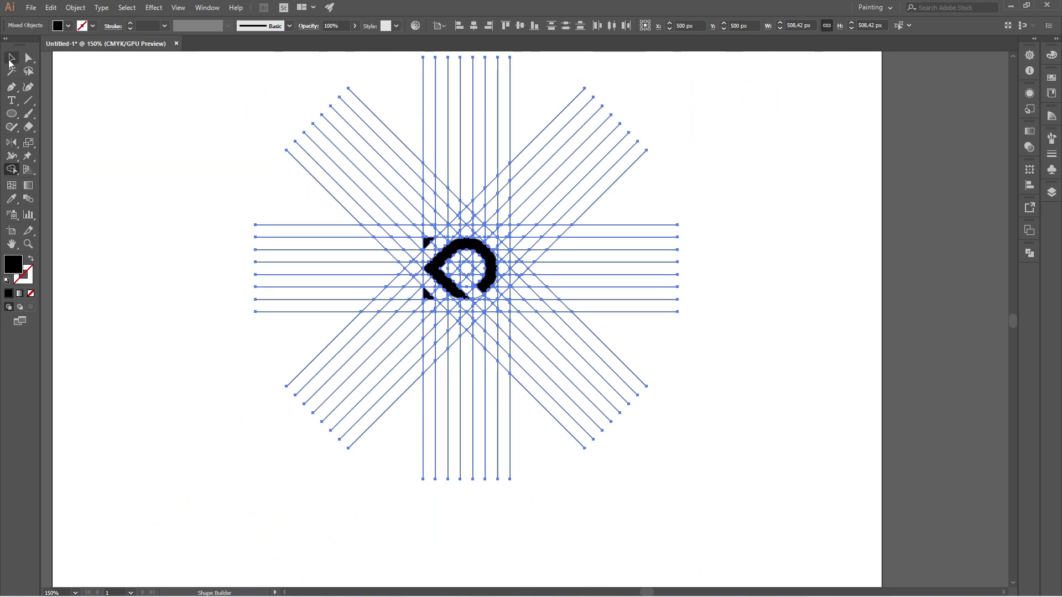
click(101, 111)
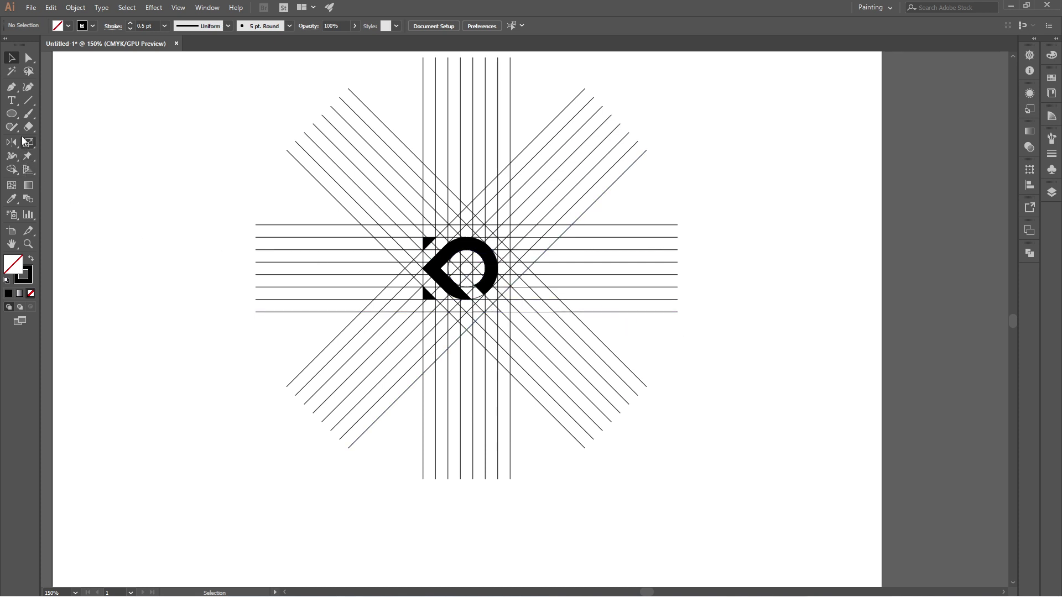
- Add the point text "KEYMEDIA" in the blank area beside the construction grid
click(11, 102)
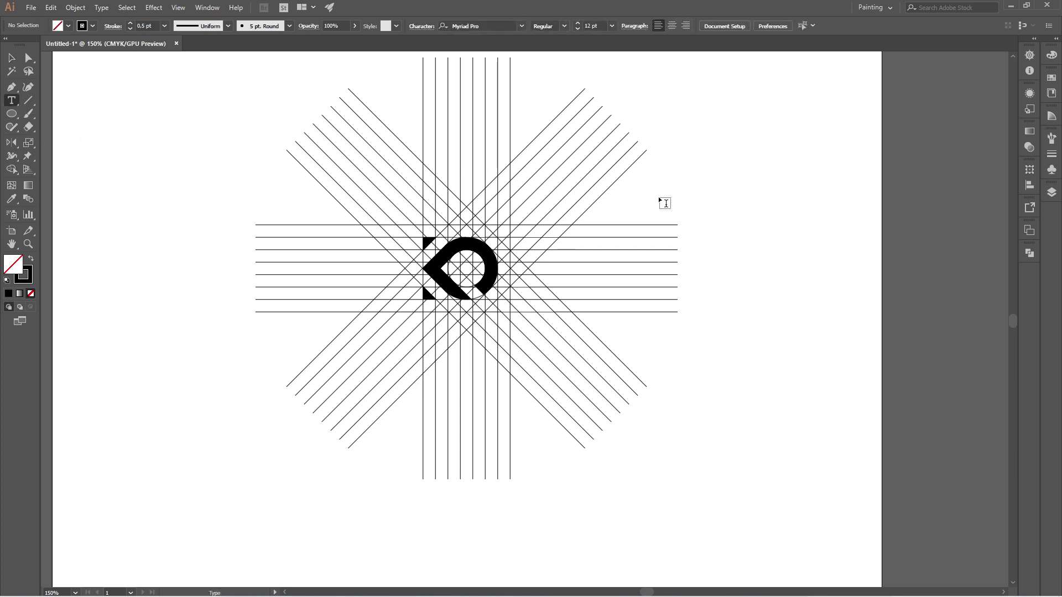
click(766, 218)
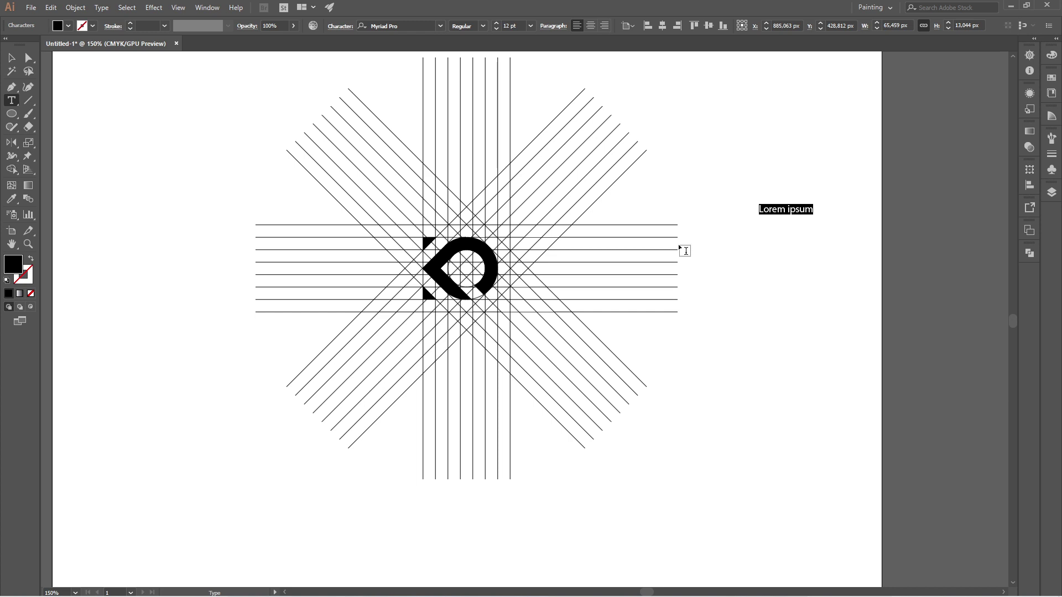
text(KEY)
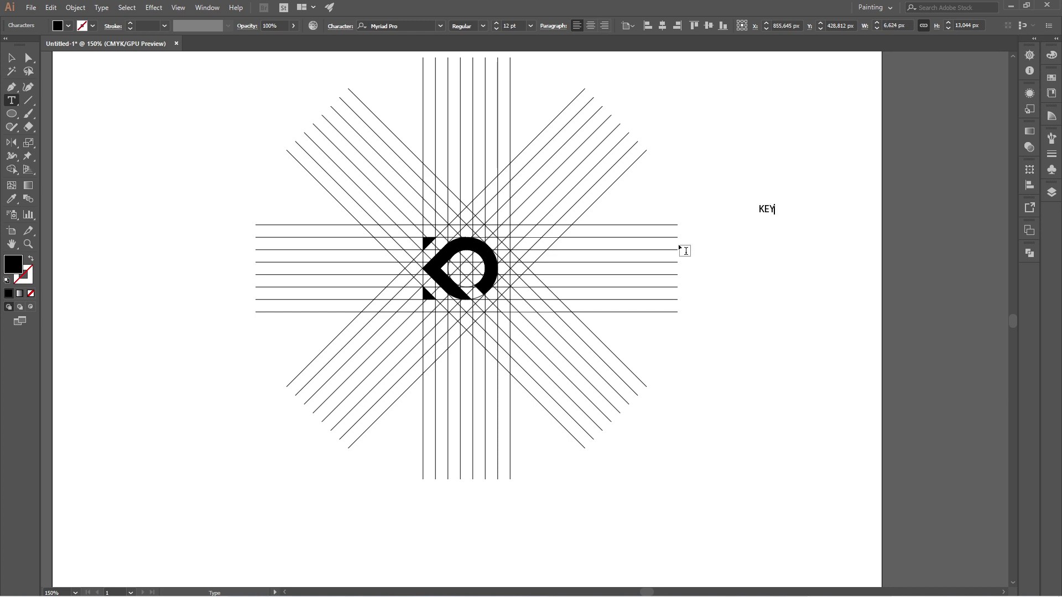
text(MEDIA)
- Set the whole KEYMEDIA text in the Poppins Bold font
key(ctrl+a)
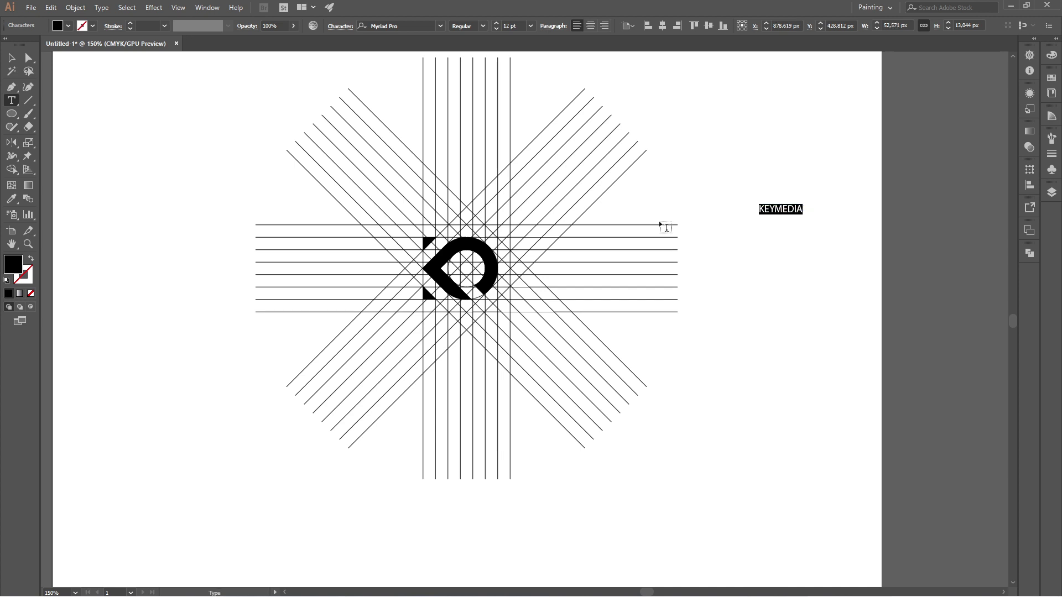
click(399, 28)
text(P)
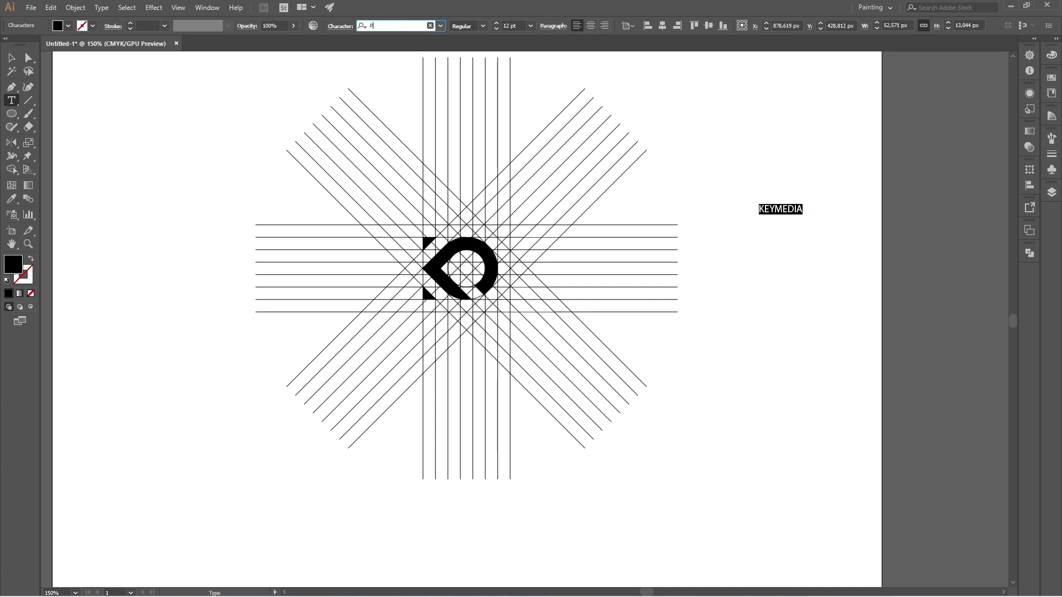
text(OPP)
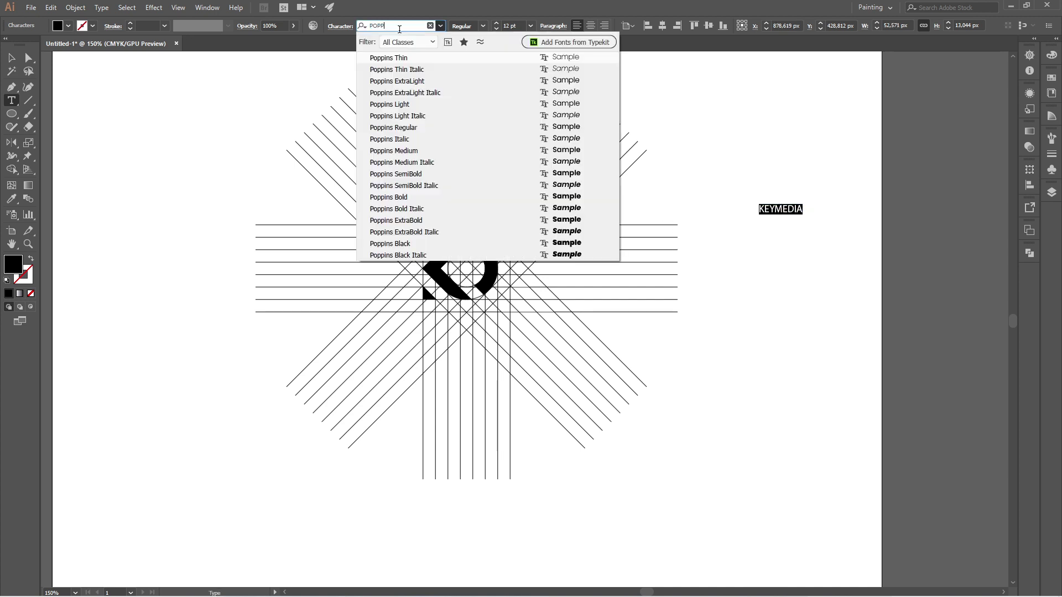
click(410, 197)
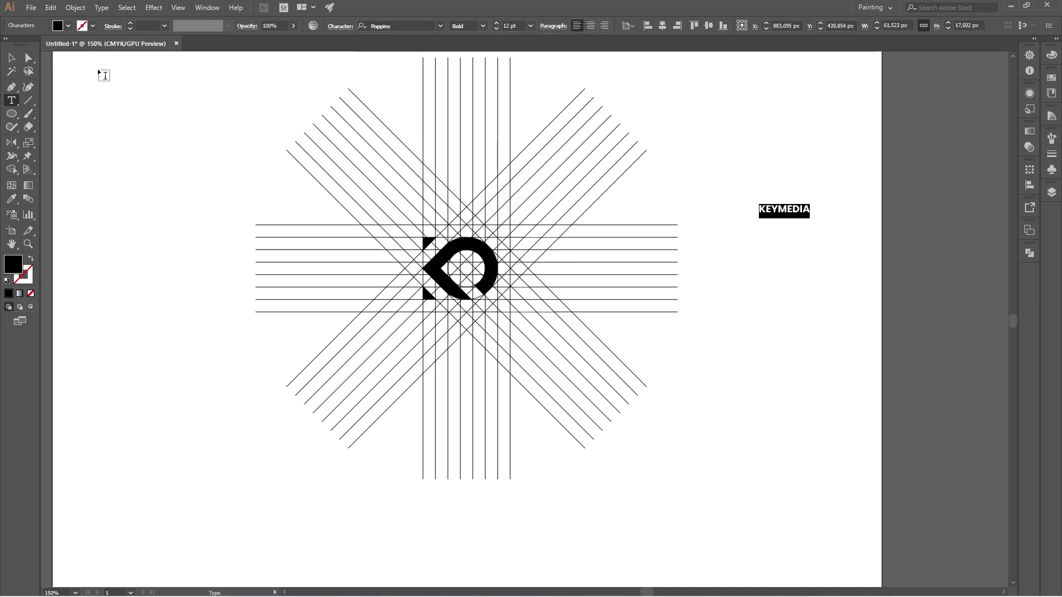
- Move the KEYMEDIA text directly below the symbol and scale it up to about 106 px wide, spanning the vertical grid lines
click(12, 59)
click(207, 127)
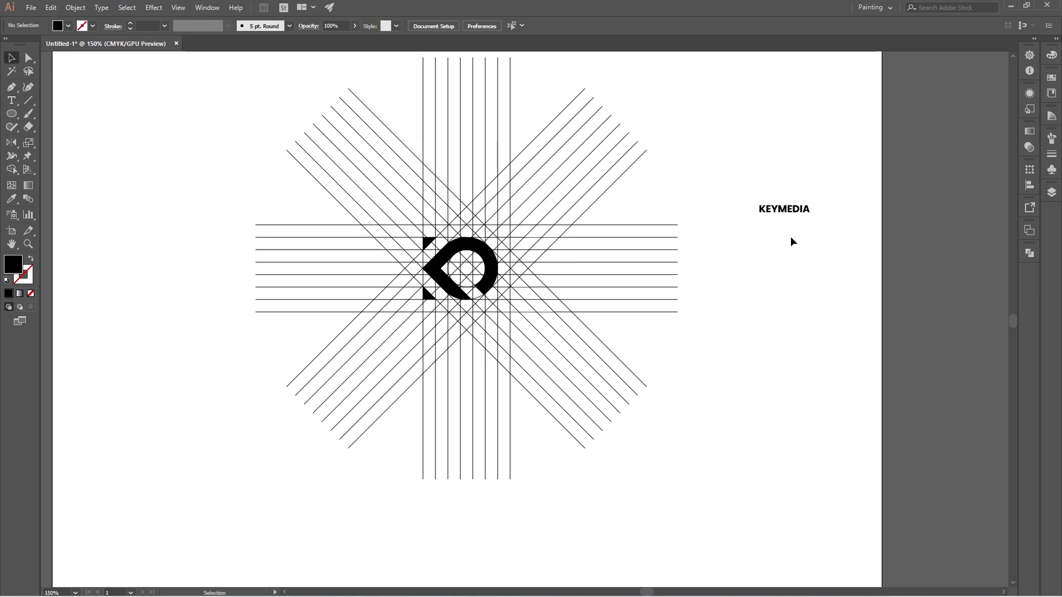
drag(775, 213, 513, 349)
click(691, 360)
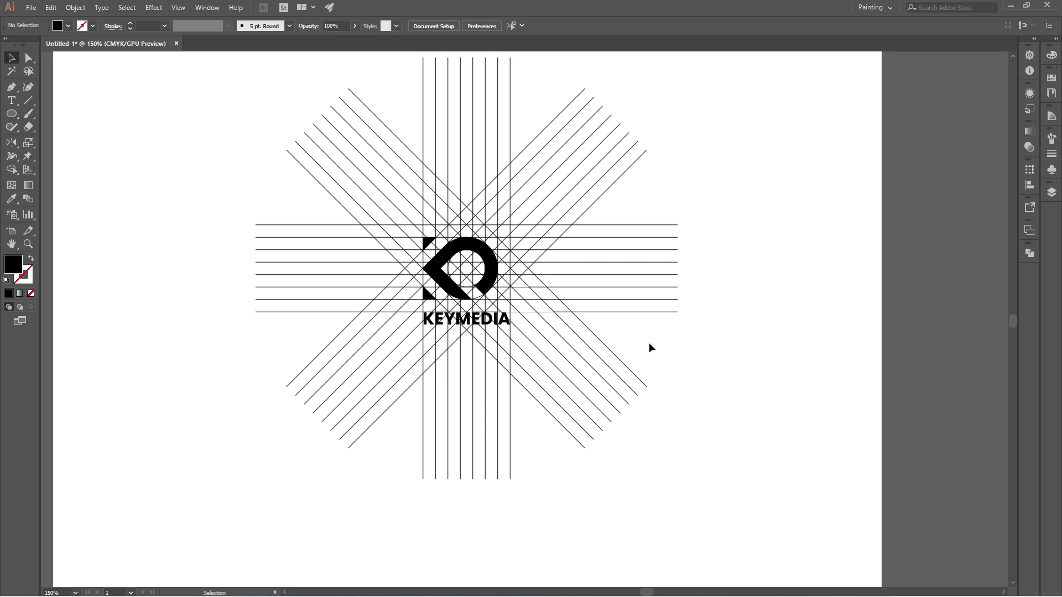
- Ungroup the horizontal line group that contains the black shapes and clear the selection
click(429, 299)
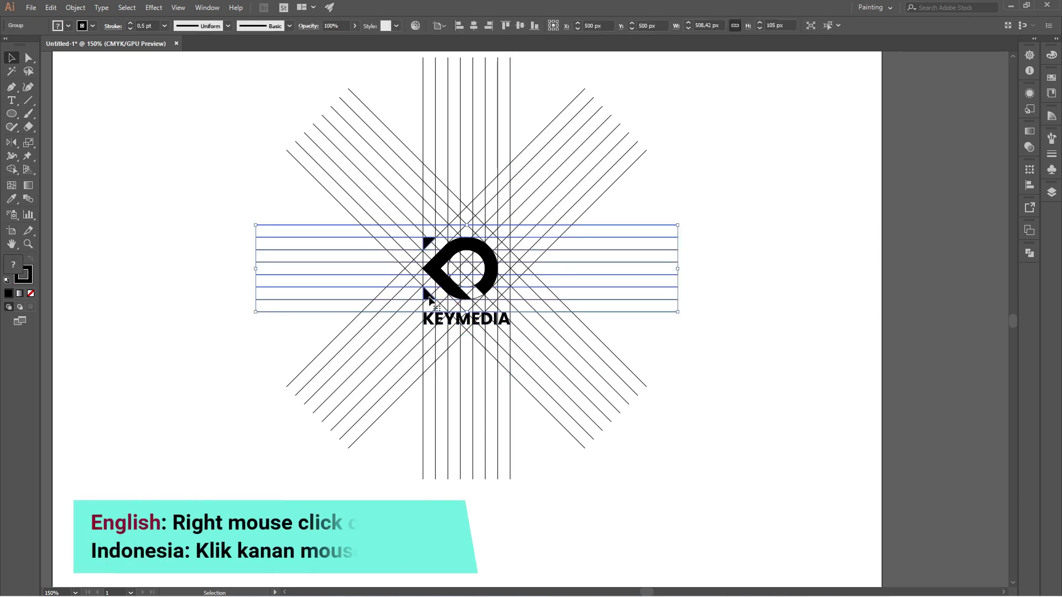
right_click(430, 299)
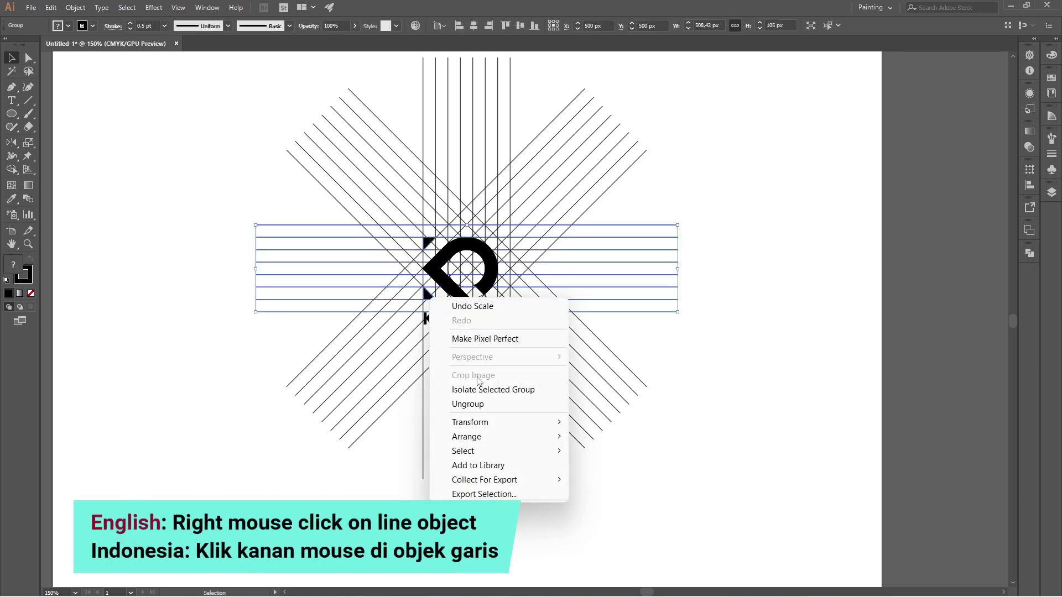
click(483, 404)
click(637, 374)
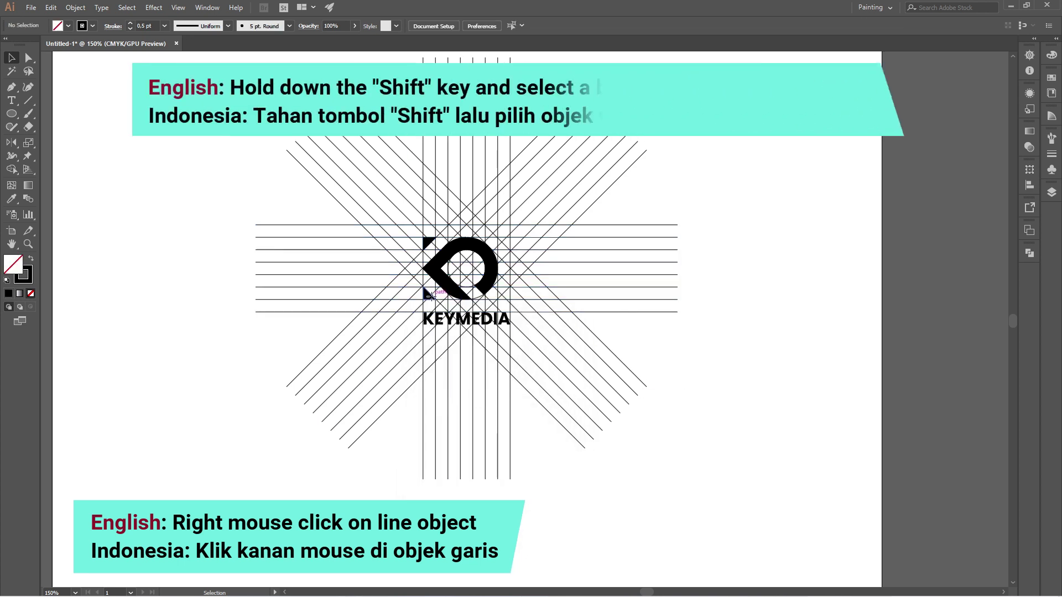
- Select the black symbol shapes together with the KEYMEDIA text and cut them from the artboard
shift+click(428, 293)
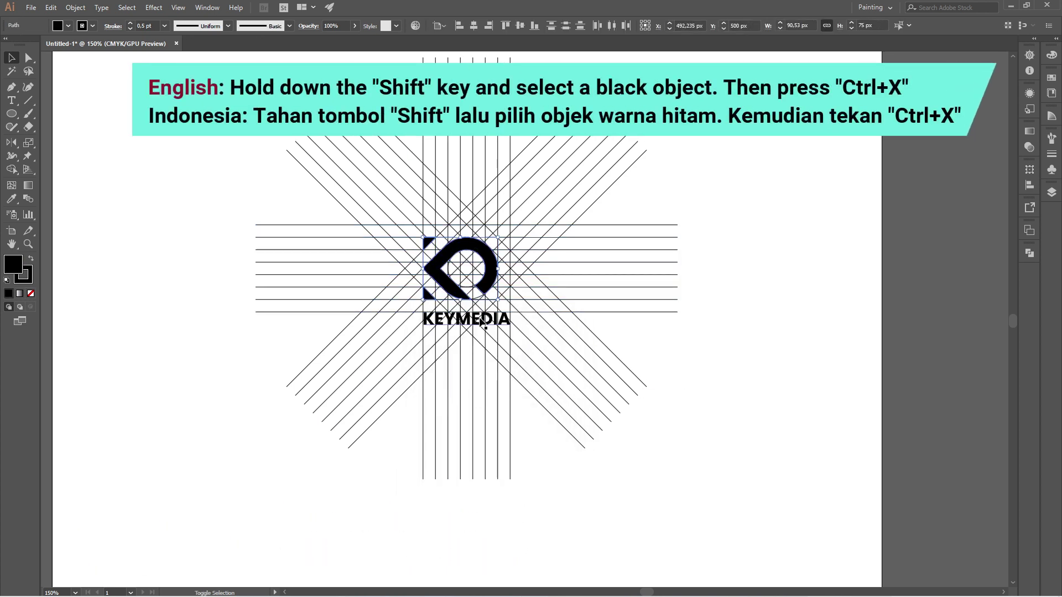
shift+click(493, 319)
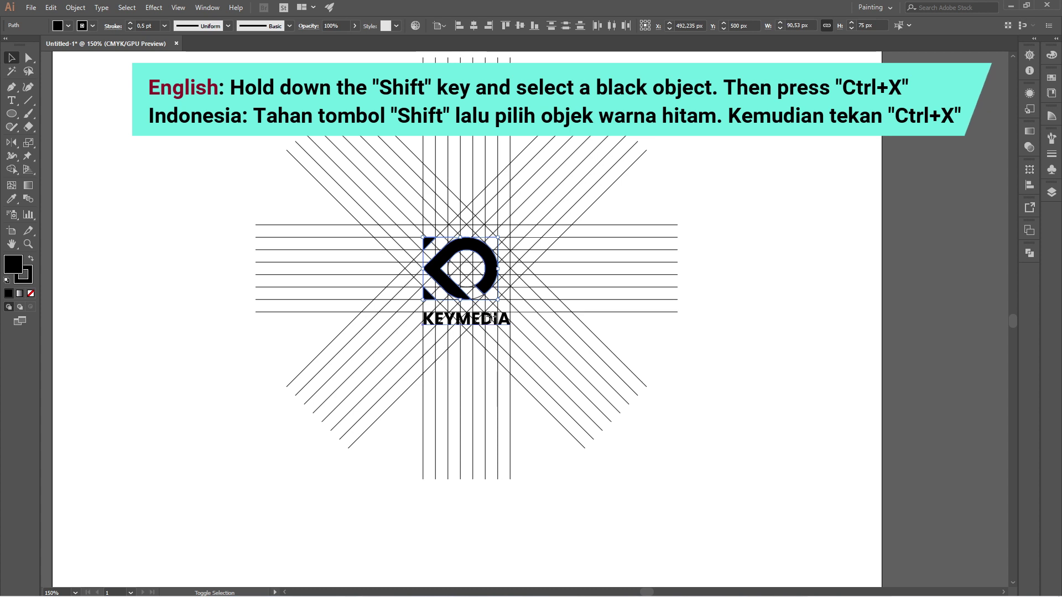
key(ctrl+x)
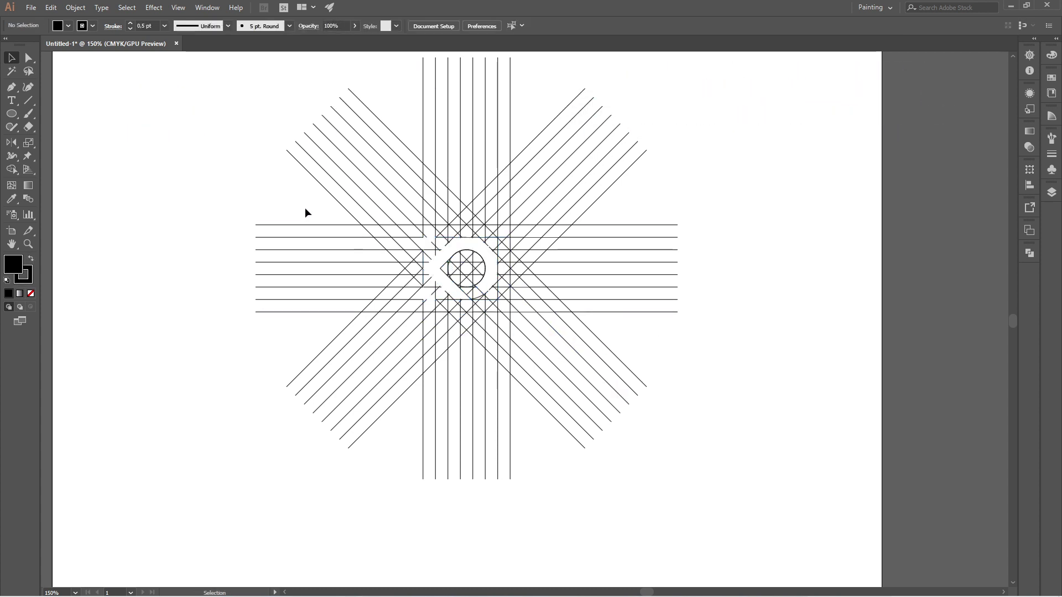
- Delete all remaining construction lines and circles, and paste the cut logo and text back in place in front
drag(305, 210, 647, 402)
key(Delete)
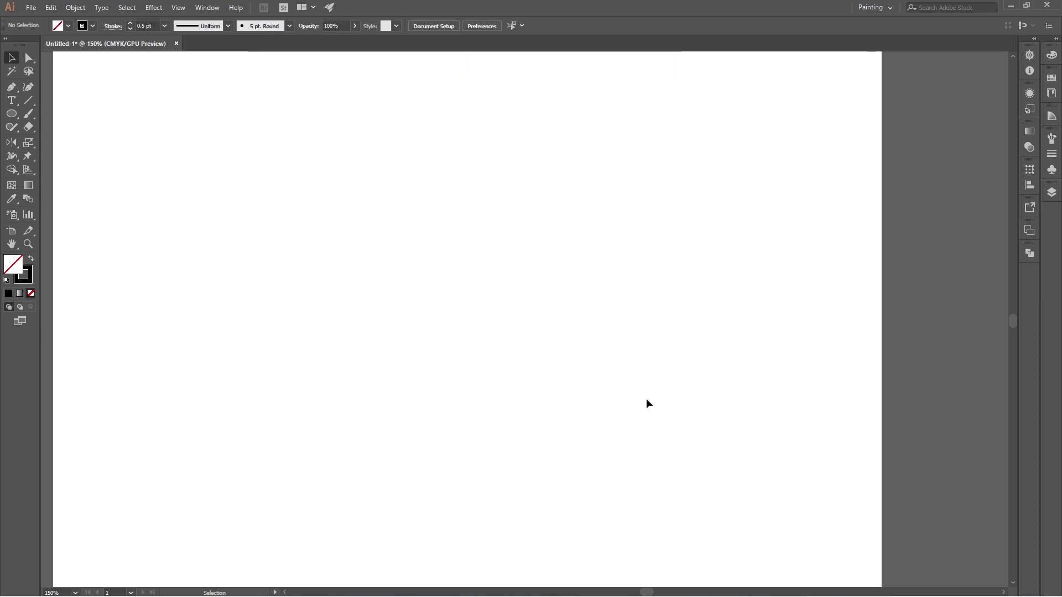
key(ctrl+f)
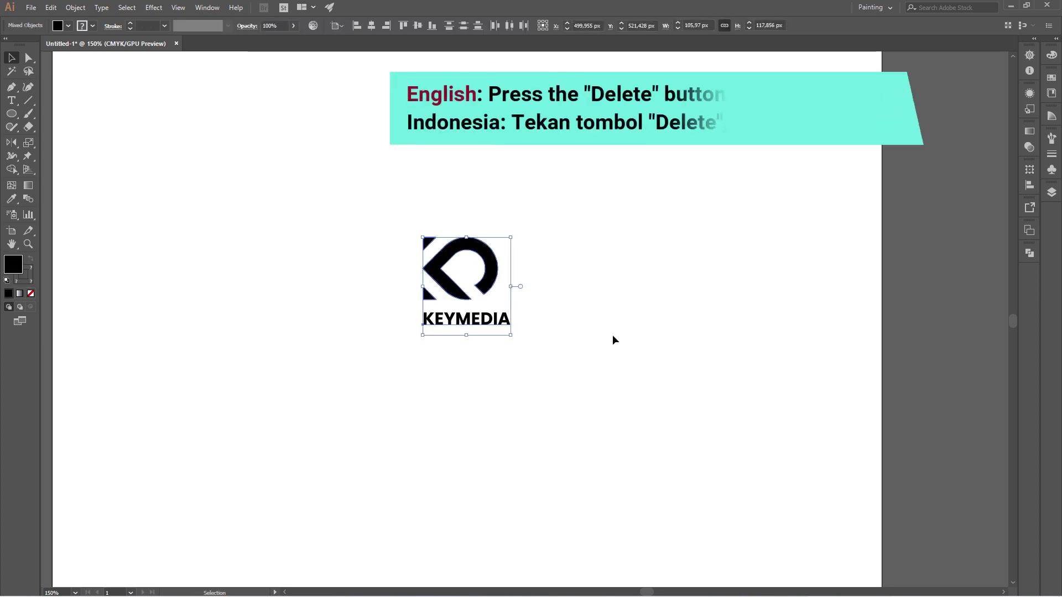
click(532, 307)
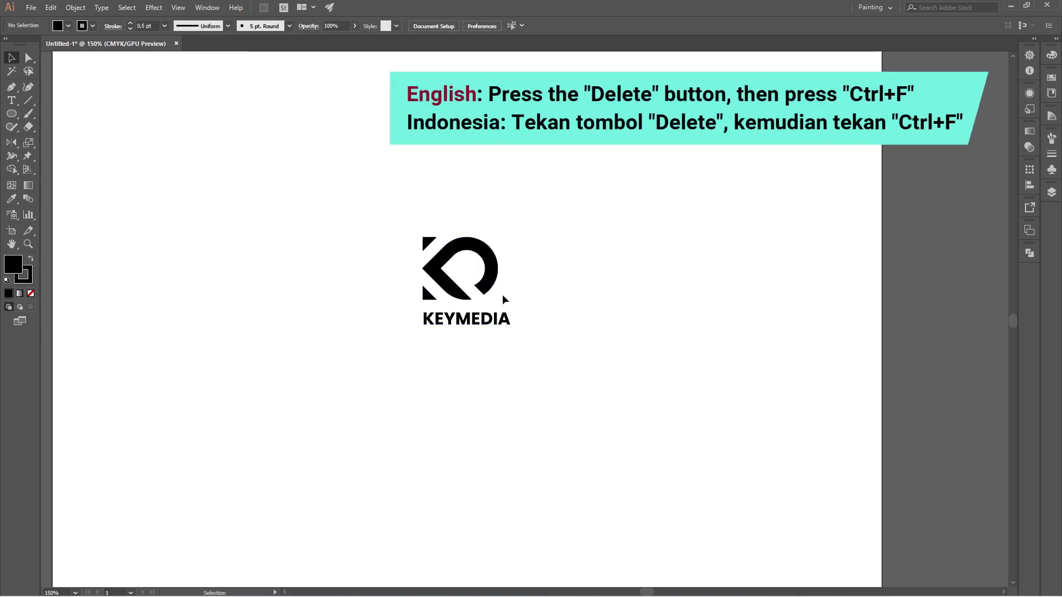
- Set the stroke of all the symbol's black shapes to 1 pt and expand their fill and stroke
drag(395, 214, 534, 304)
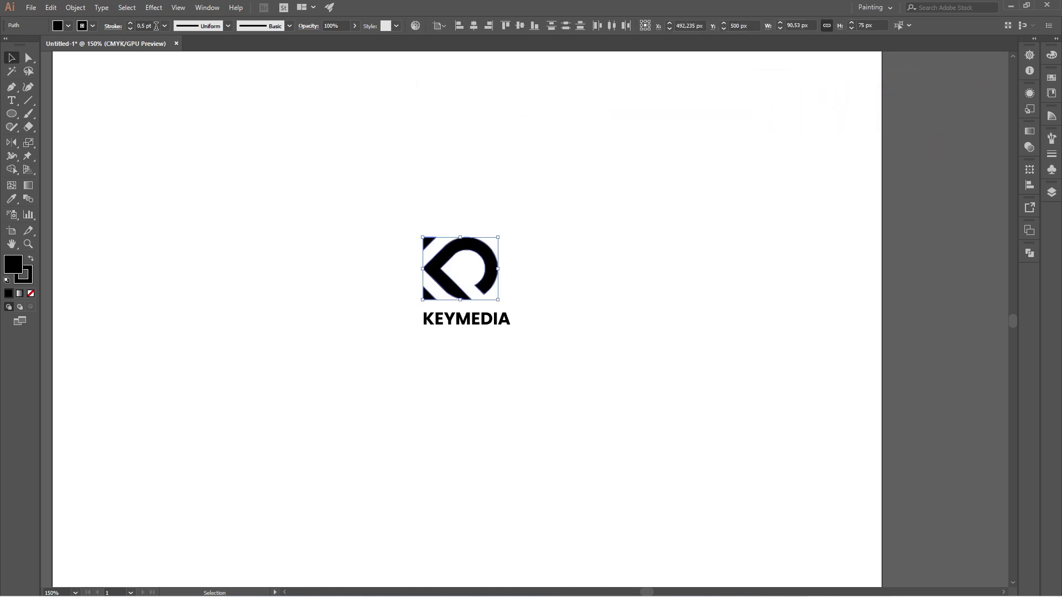
click(164, 26)
click(177, 74)
click(75, 7)
click(131, 145)
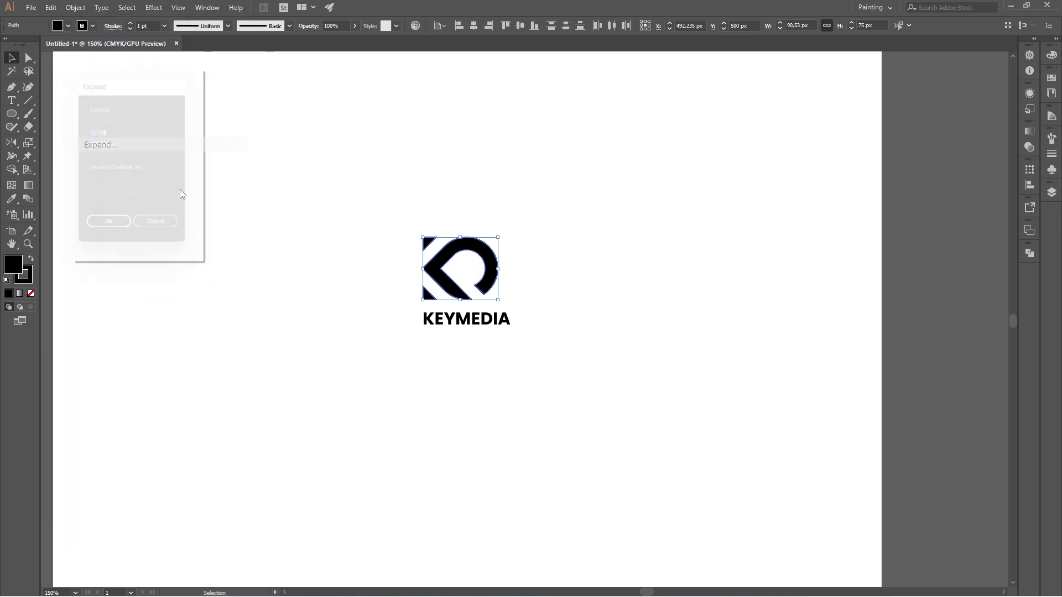
click(111, 235)
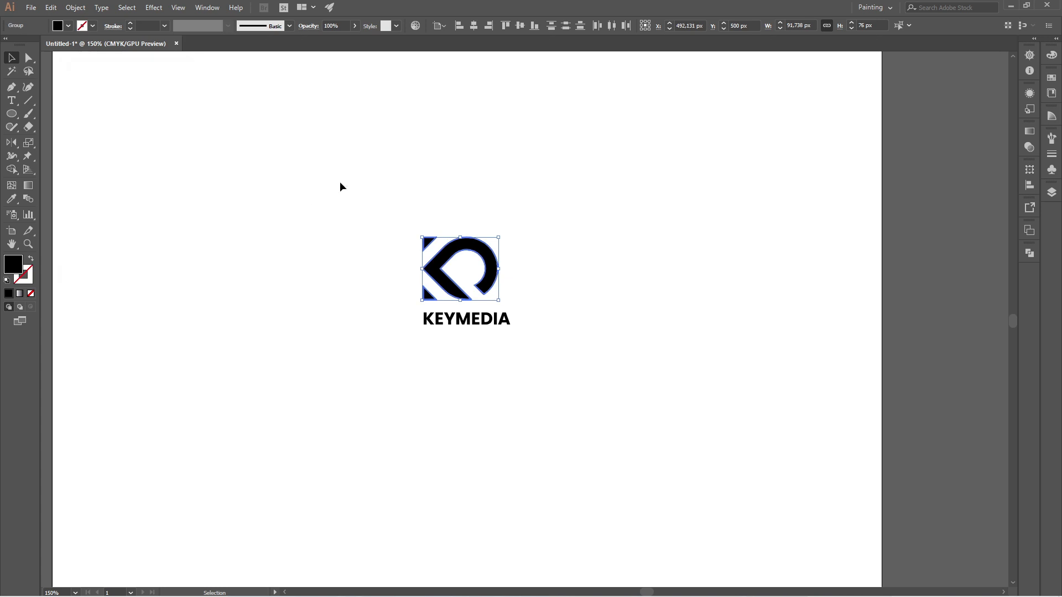
- Unite the expanded symbol shapes with Pathfinder and deselect them
click(208, 8)
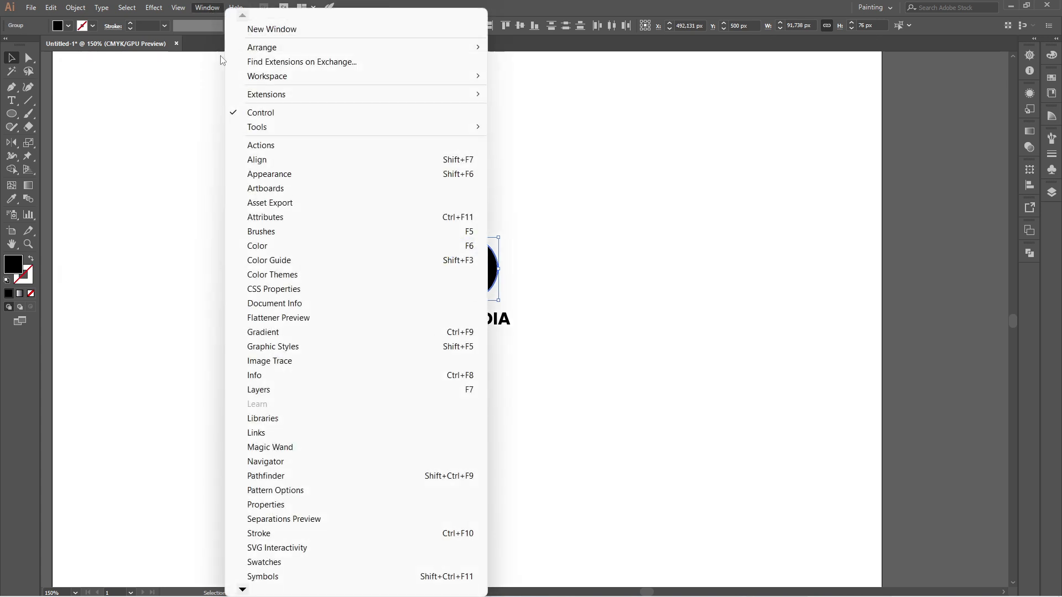
click(292, 479)
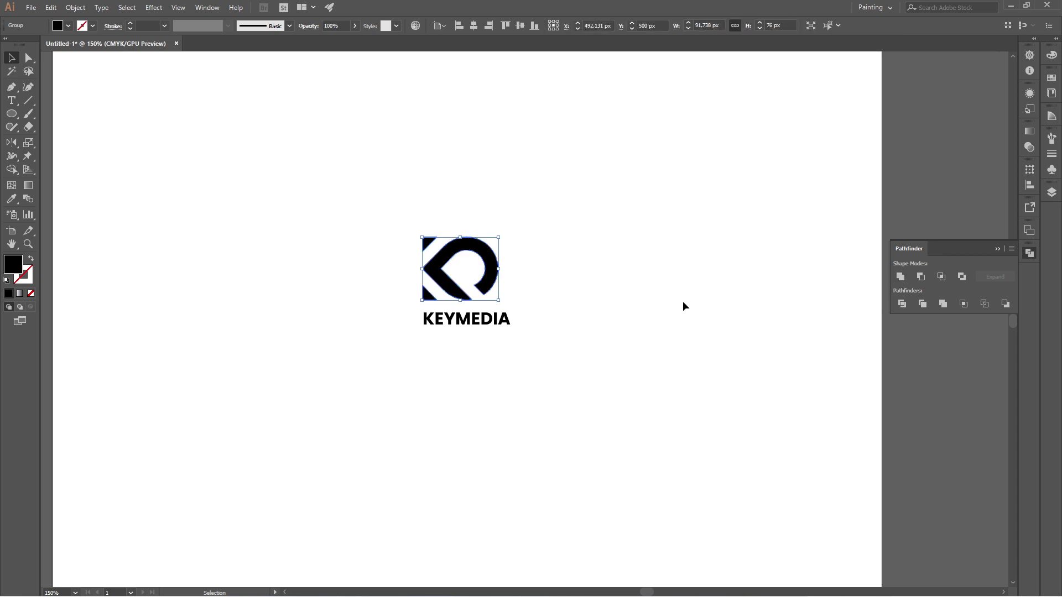
click(660, 306)
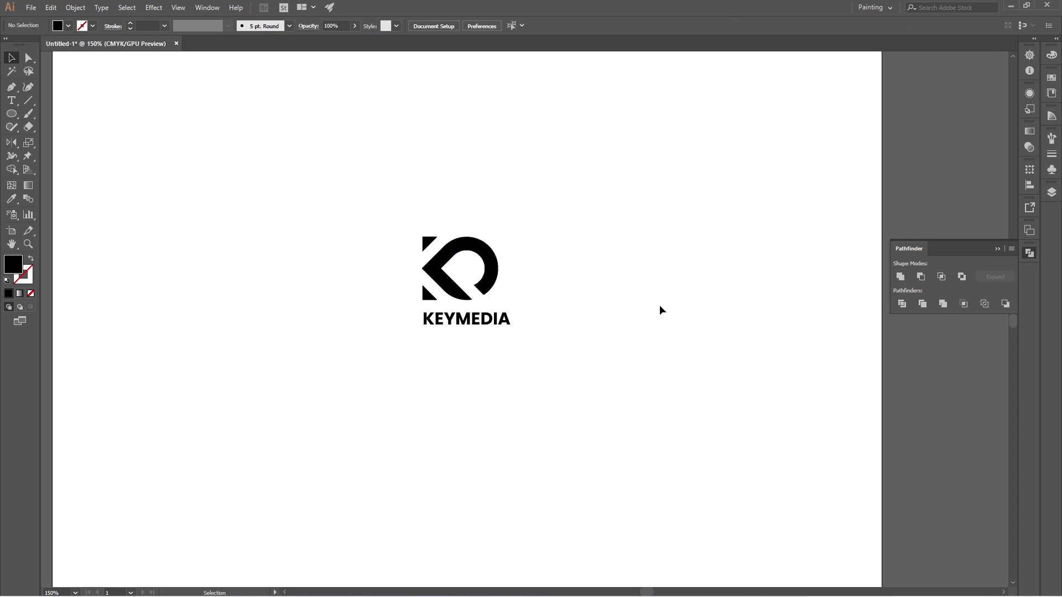
click(489, 273)
right_click(489, 272)
mouse_move(538, 389)
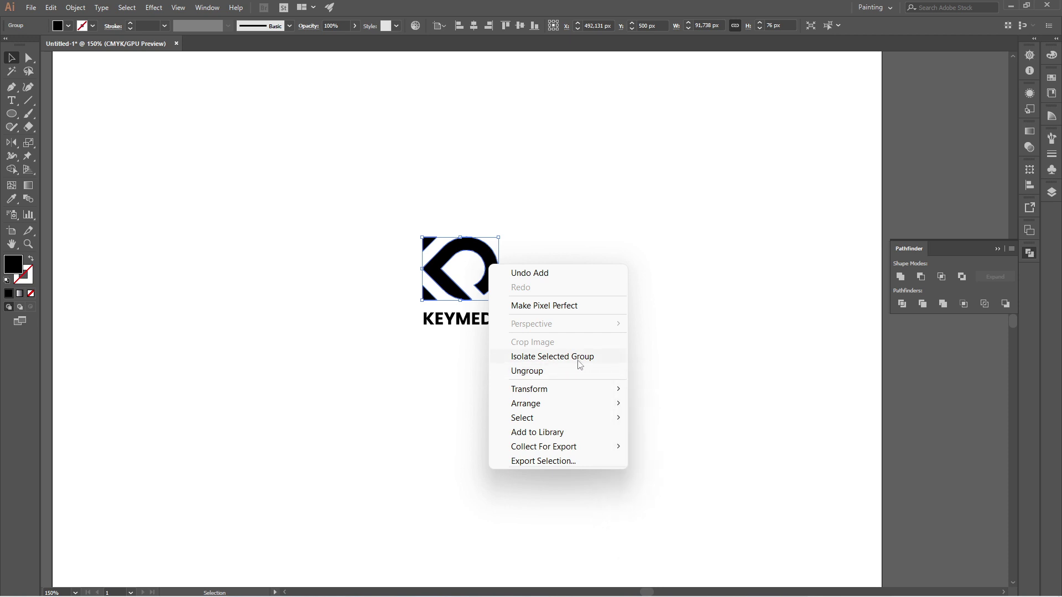
click(651, 326)
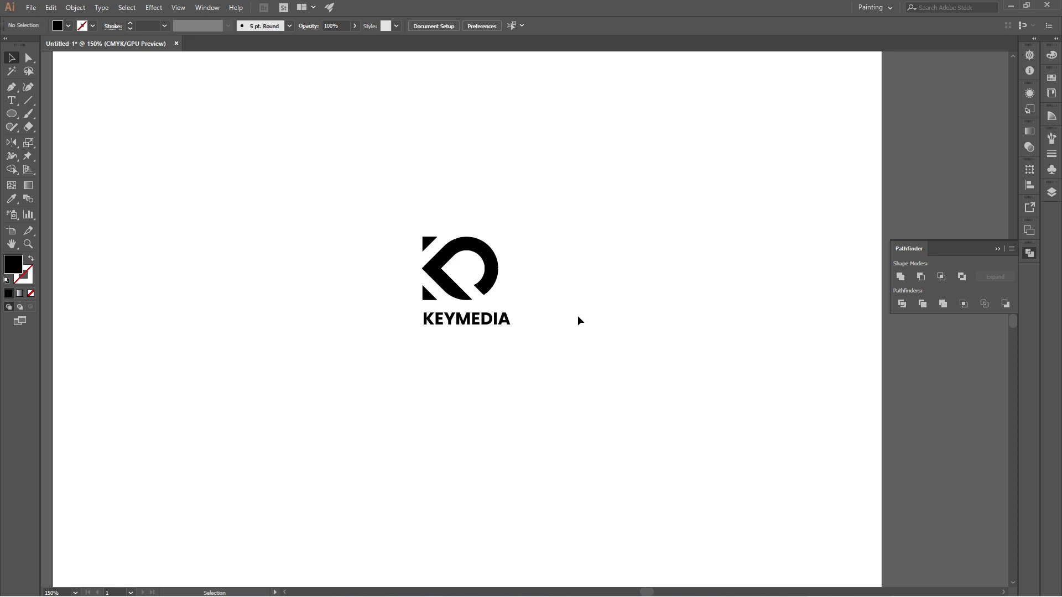
- Fill the symbol with a white-to-black linear gradient, redraw its direction from right to left at -180°, and leave the symbol selected
click(500, 264)
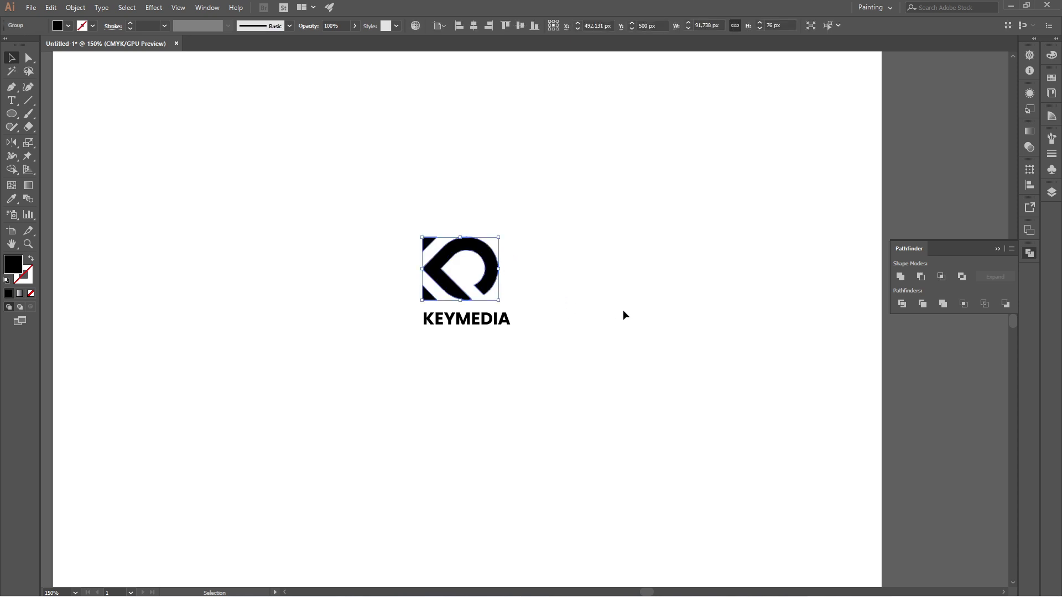
click(20, 294)
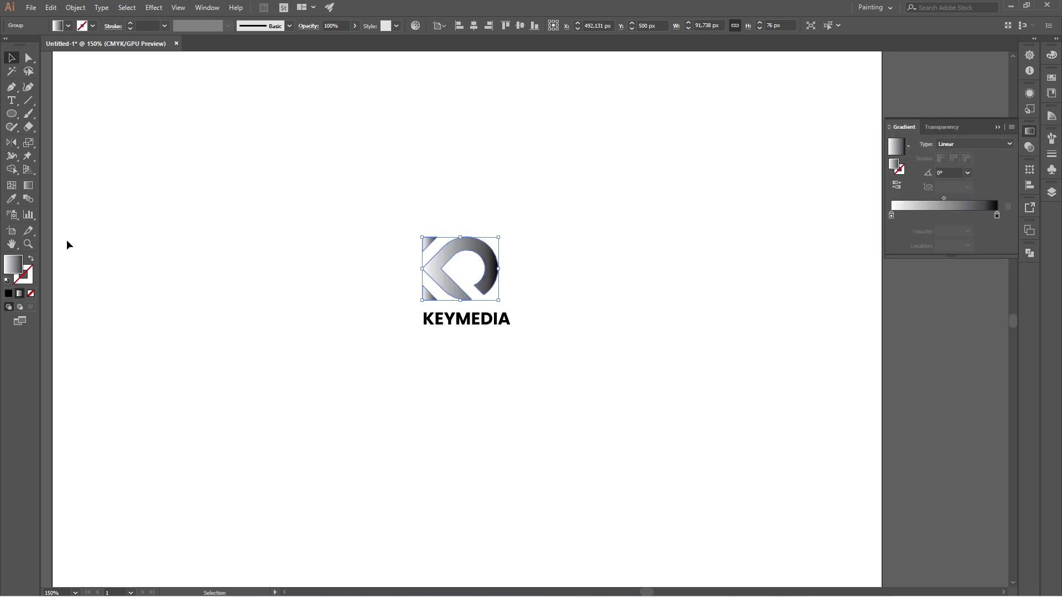
click(28, 189)
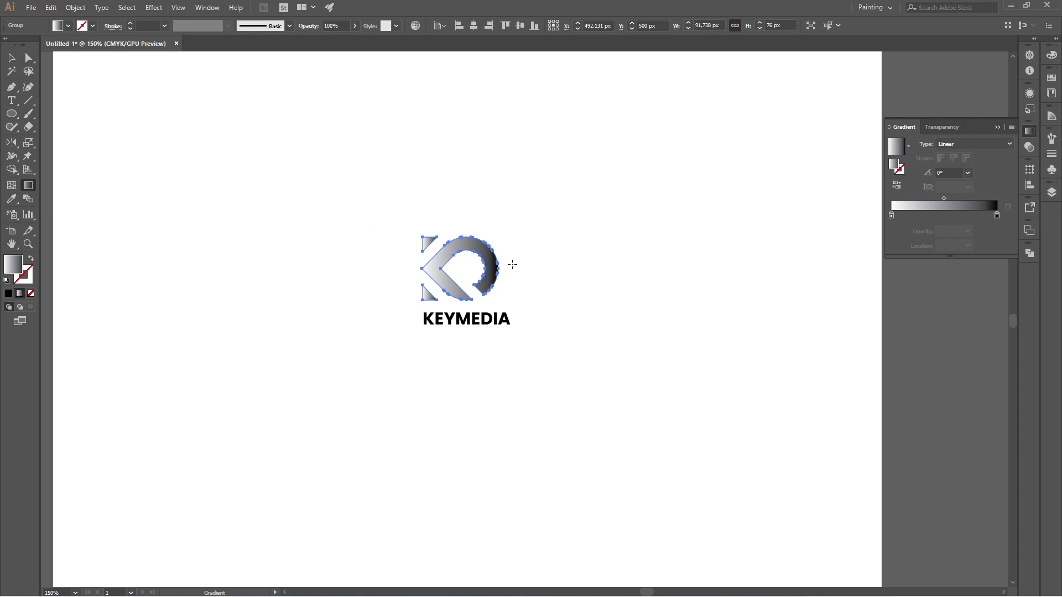
drag(513, 264, 411, 278)
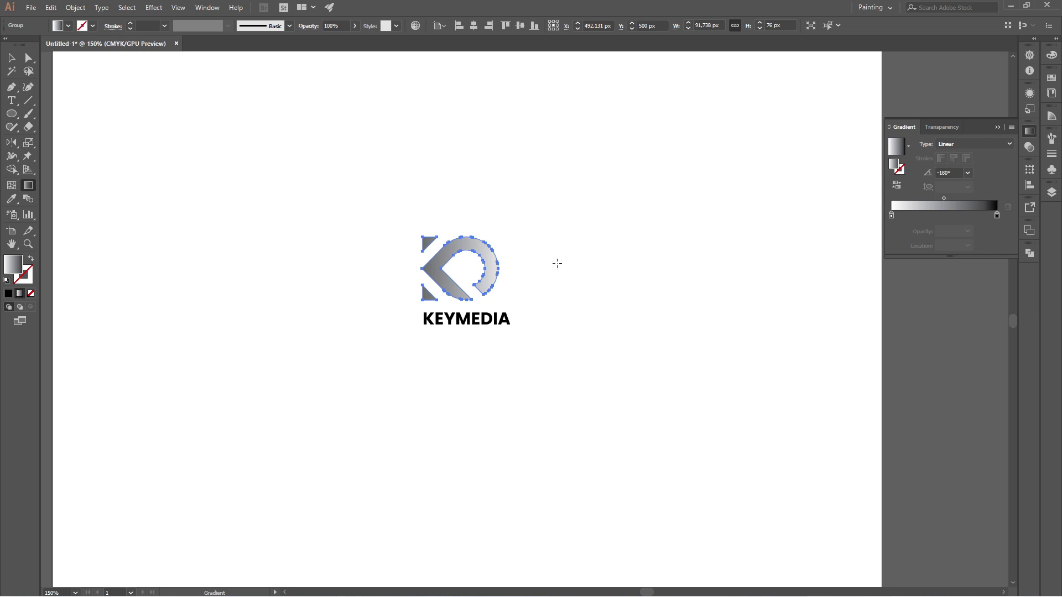
click(11, 57)
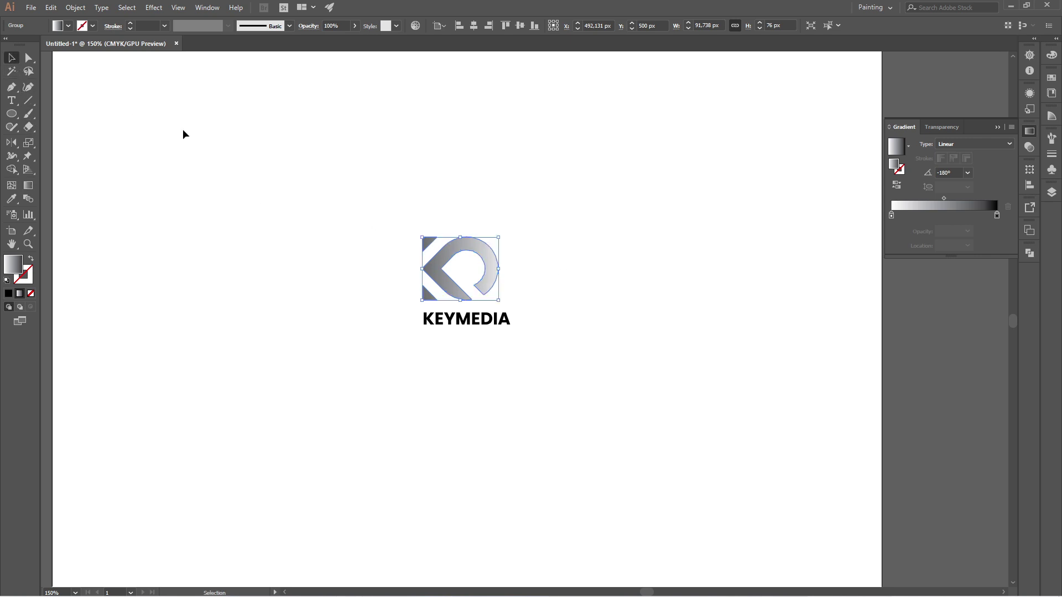
click(509, 166)
click(496, 275)
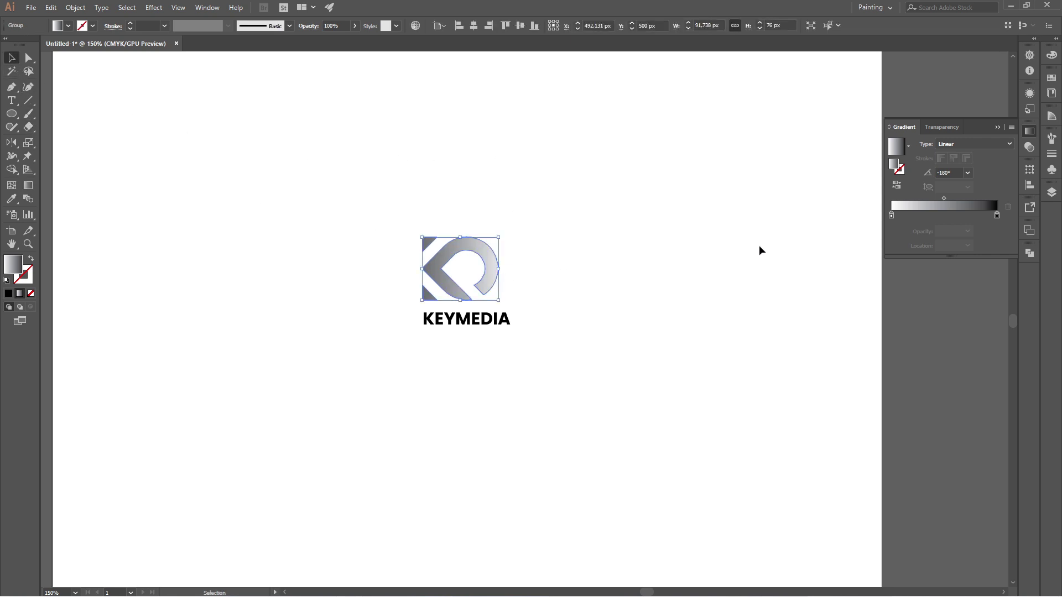